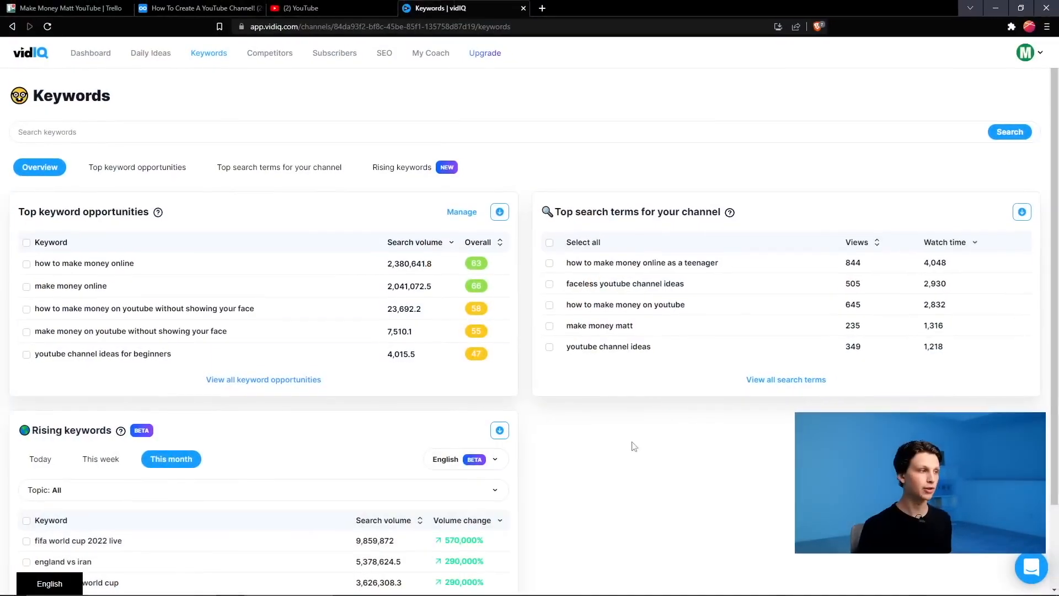
- Search vidIQ Keywords for 'grow on youtube' and show its related keywords
{"action": "left_click_drag", "start_coordinate": [2, 58], "coordinate": [739, 413]}
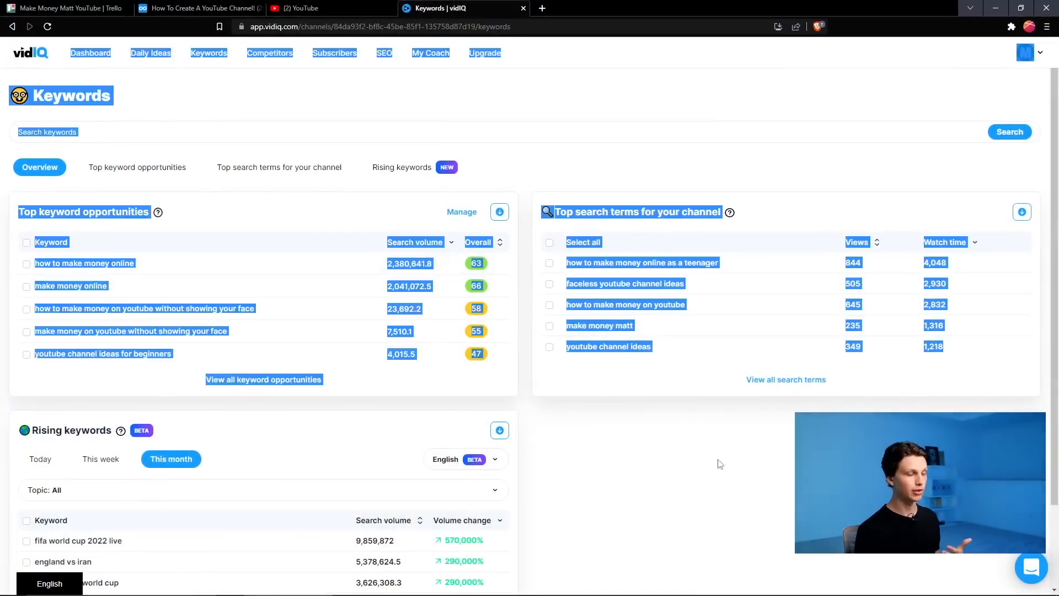
{"action": "left_click", "coordinate": [764, 456]}
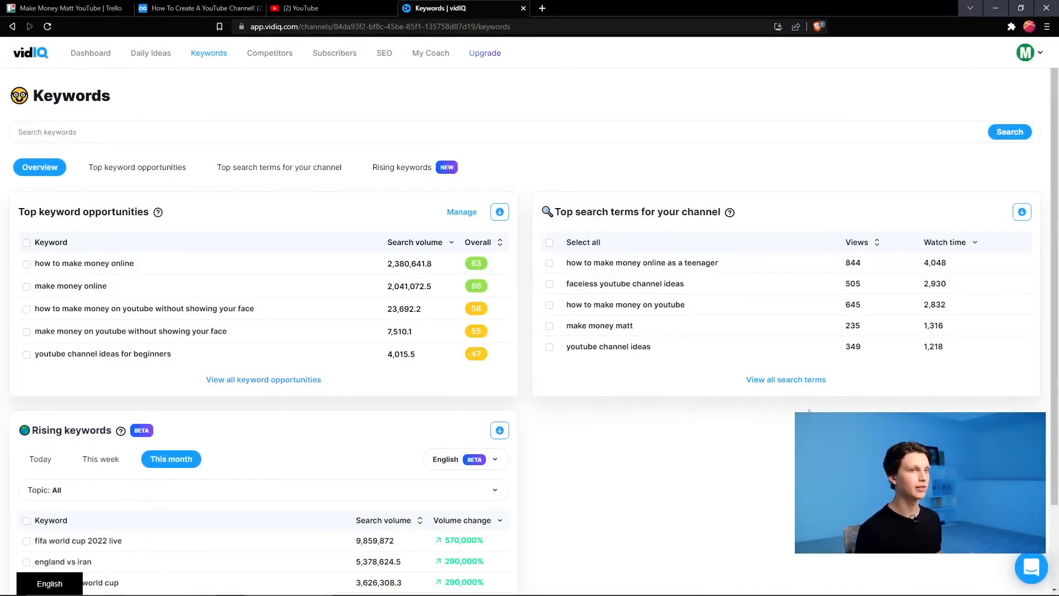
{"action": "left_click_drag", "start_coordinate": [206, 56], "coordinate": [172, 92]}
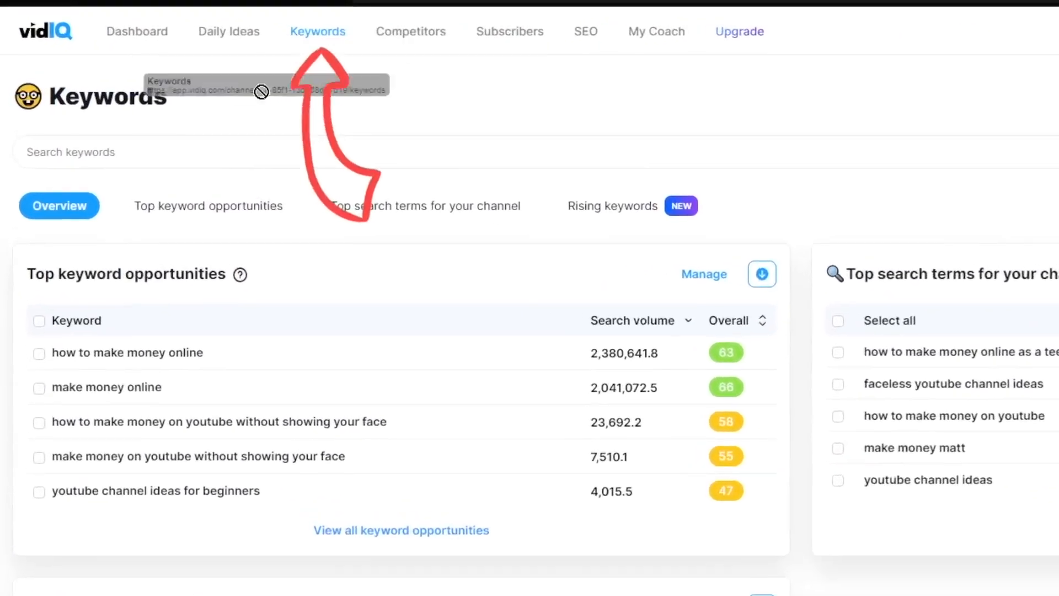
{"action": "left_click_drag", "start_coordinate": [261, 92], "coordinate": [273, 144]}
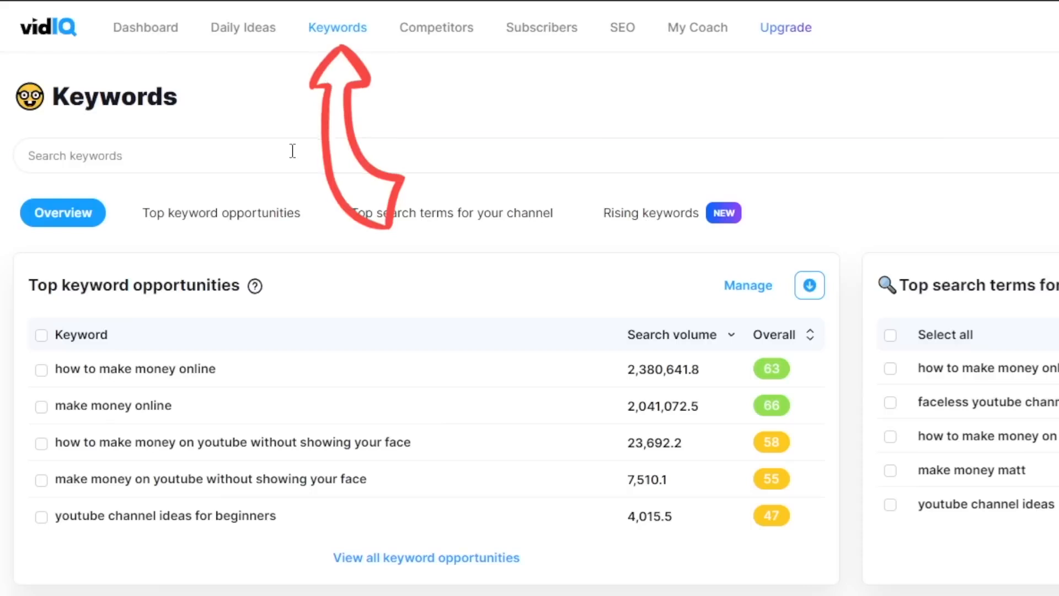
{"action": "left_click", "coordinate": [295, 161]}
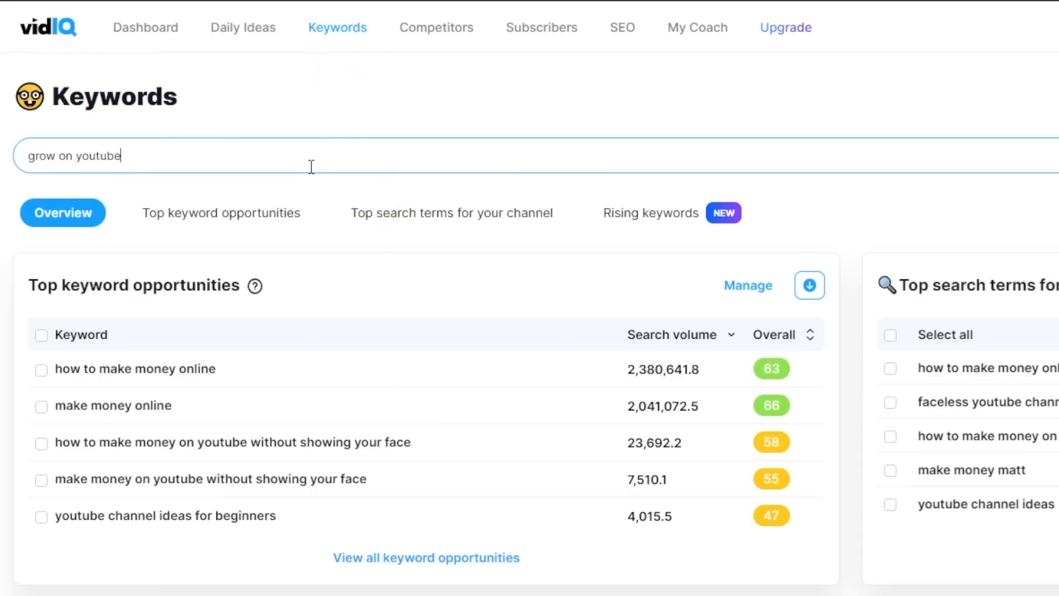
{"action": "type", "text": "grow on youtube"}
{"action": "key", "text": "Return"}
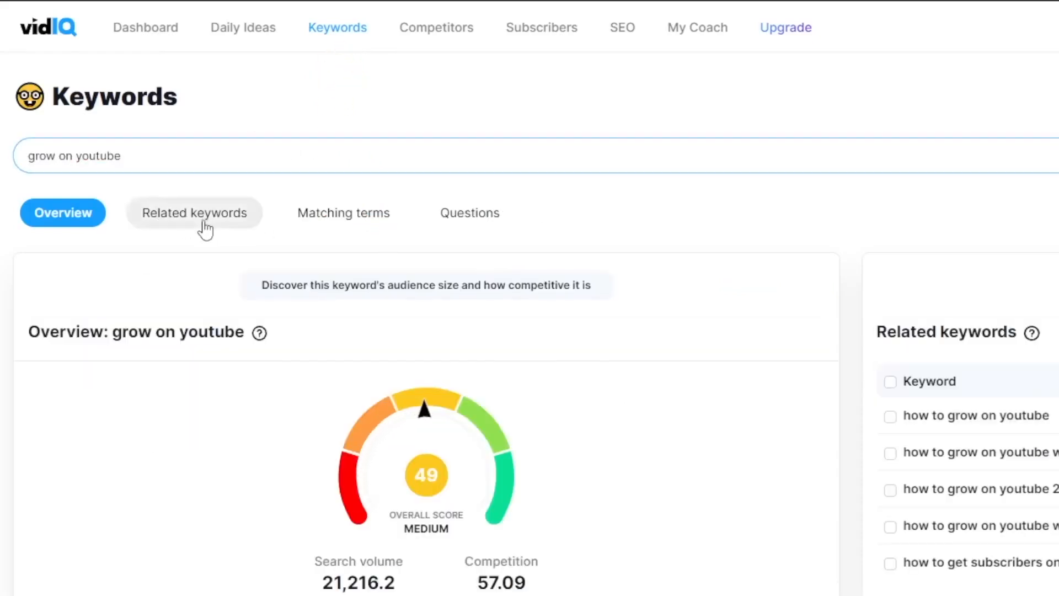
{"action": "left_click", "coordinate": [202, 216]}
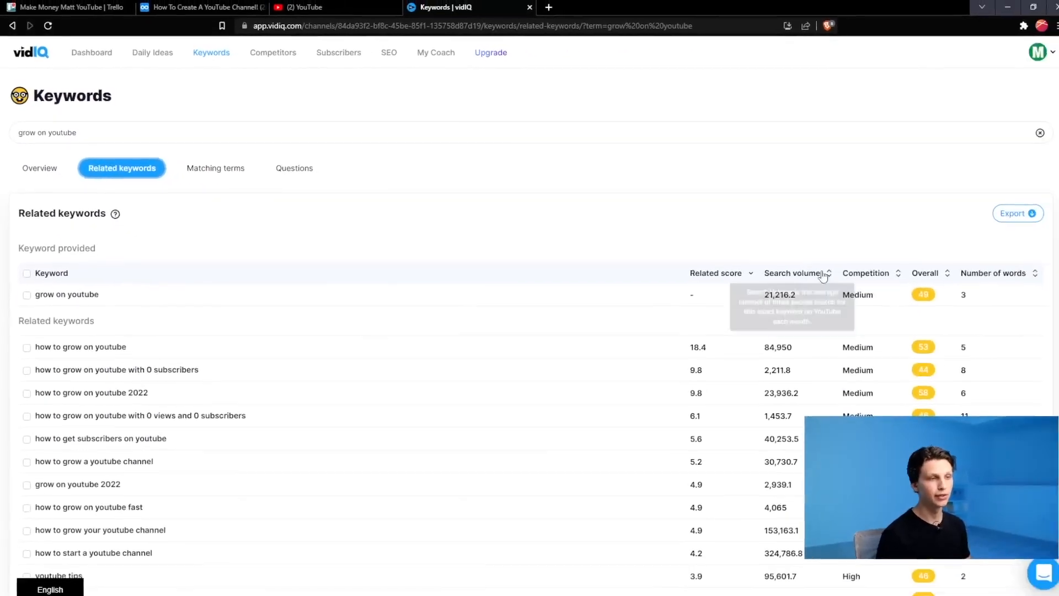
- Sort by Overall and tick 'how to get more views on youtube', 'how to get more views', 'how to get views on youtube'
{"action": "left_click", "coordinate": [915, 270]}
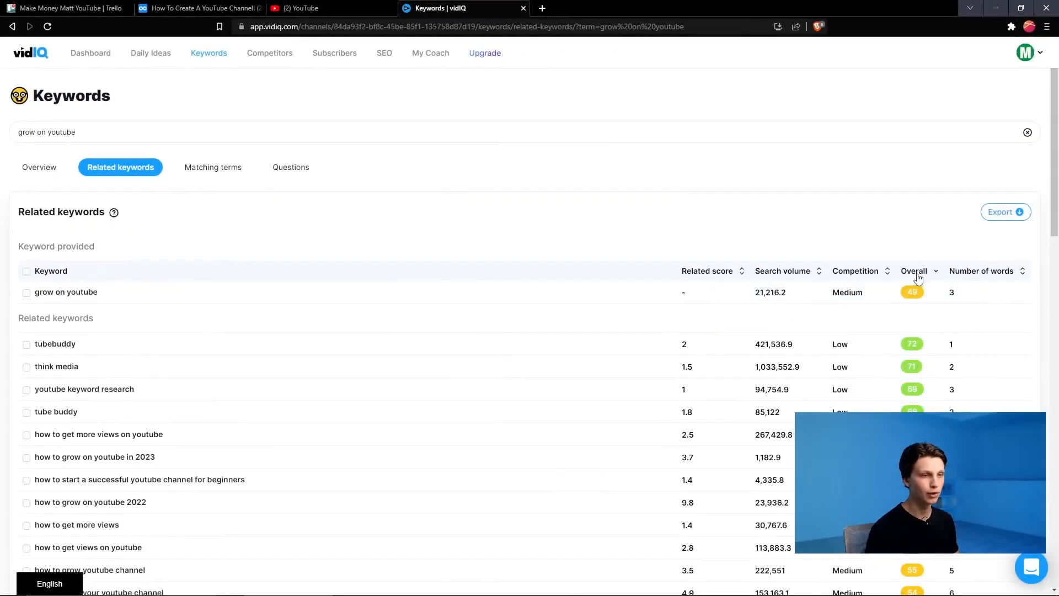
{"action": "scroll", "coordinate": [942, 330], "scroll_direction": "down", "scroll_amount": 2}
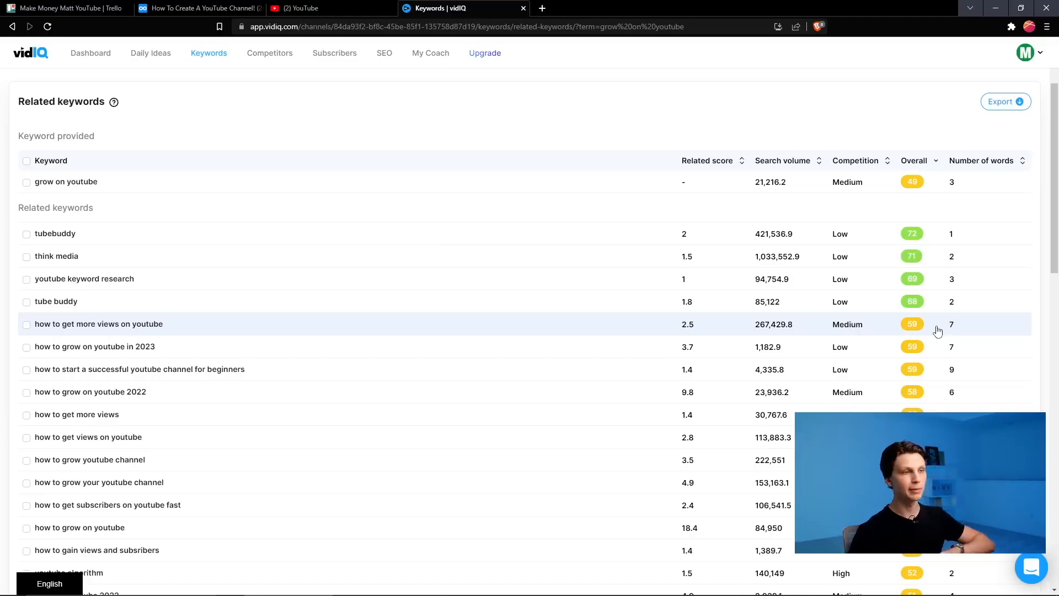
{"action": "scroll", "coordinate": [291, 147], "scroll_direction": "down", "scroll_amount": 1}
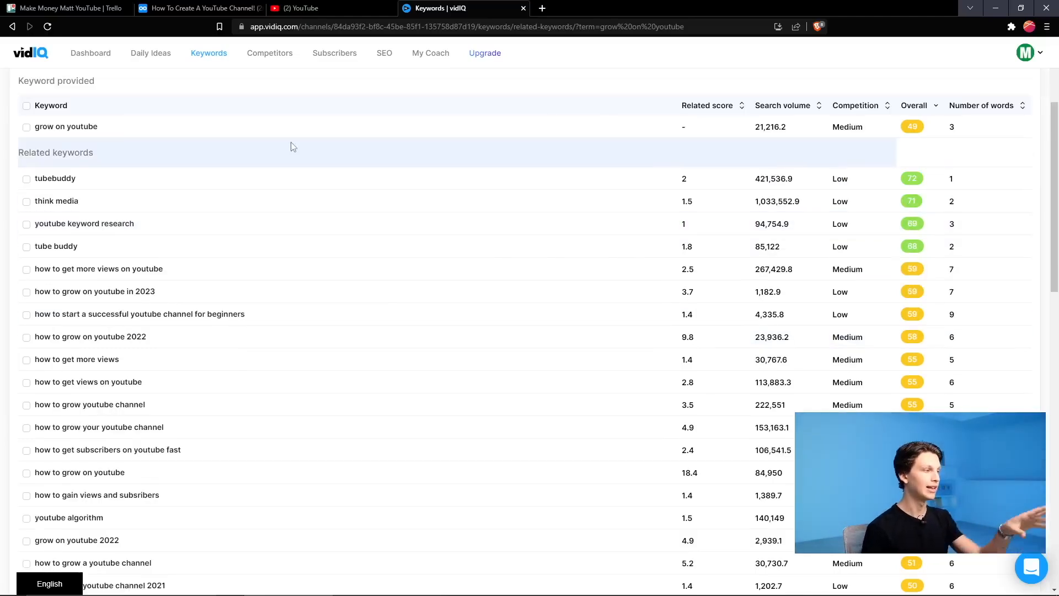
{"action": "left_click", "coordinate": [27, 269]}
{"action": "left_click", "coordinate": [27, 360]}
{"action": "left_click", "coordinate": [26, 382]}
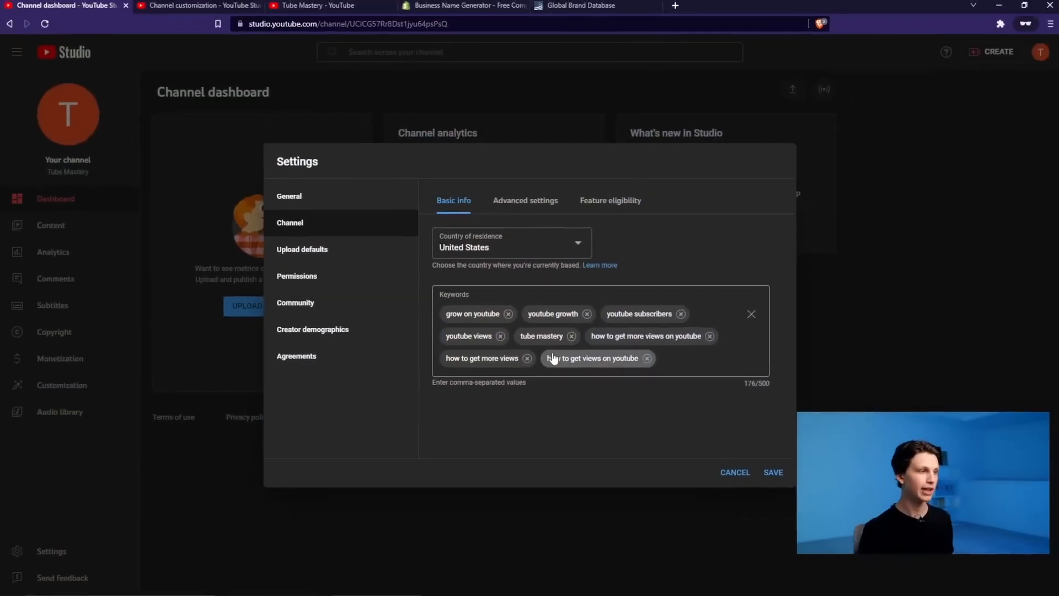
- In Advanced settings, choose 'No, set this channel as not made for kids' and save
{"action": "left_click", "coordinate": [498, 190]}
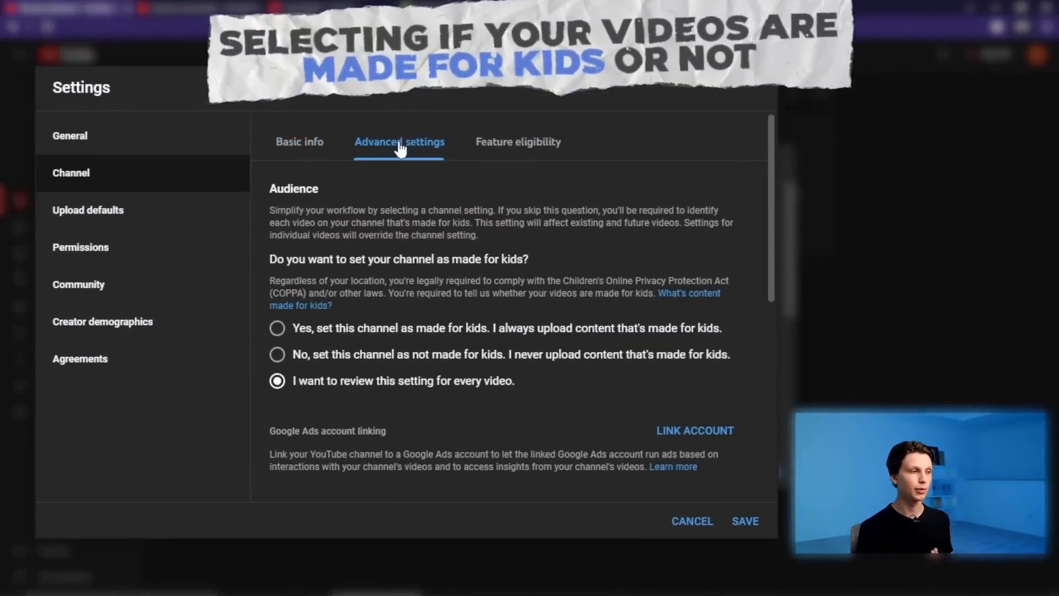
{"action": "left_click", "coordinate": [277, 354]}
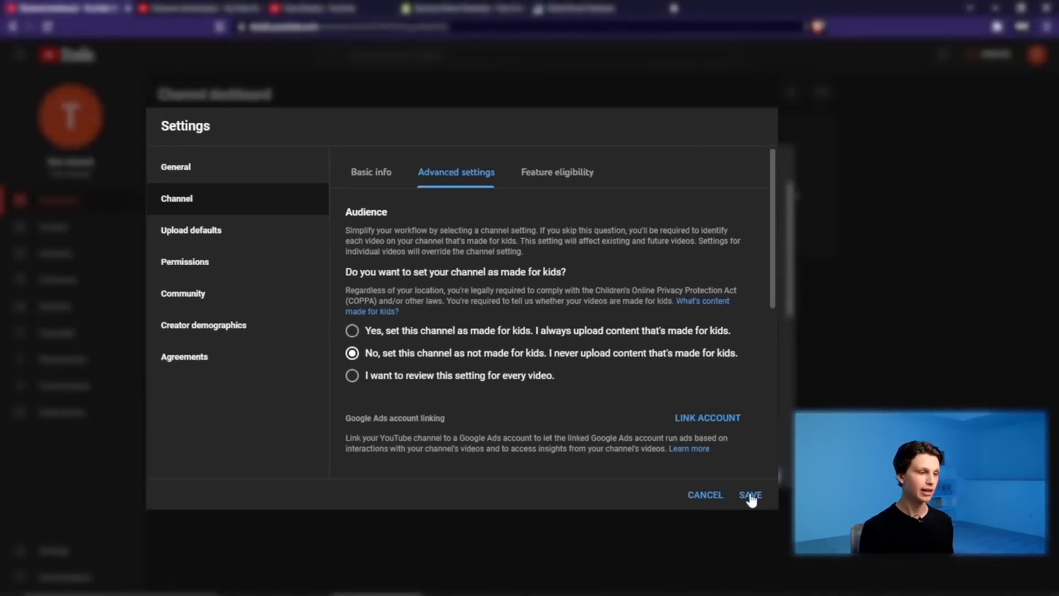
{"action": "left_click", "coordinate": [739, 519]}
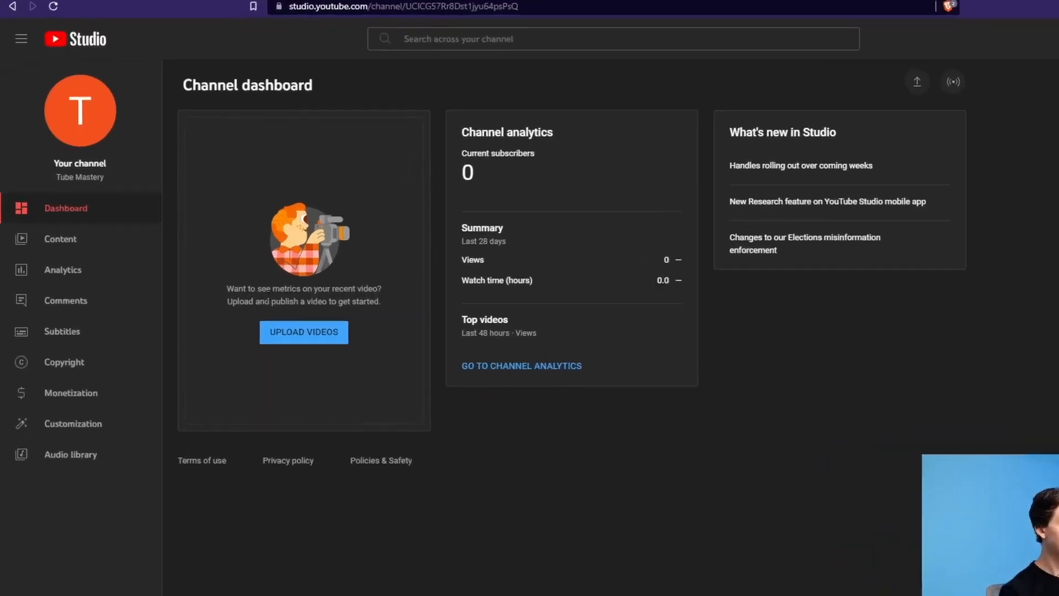
- Write a Basic info description about growing on YouTube and gaining subscribers (110/1000 characters)
{"action": "left_click", "coordinate": [77, 386]}
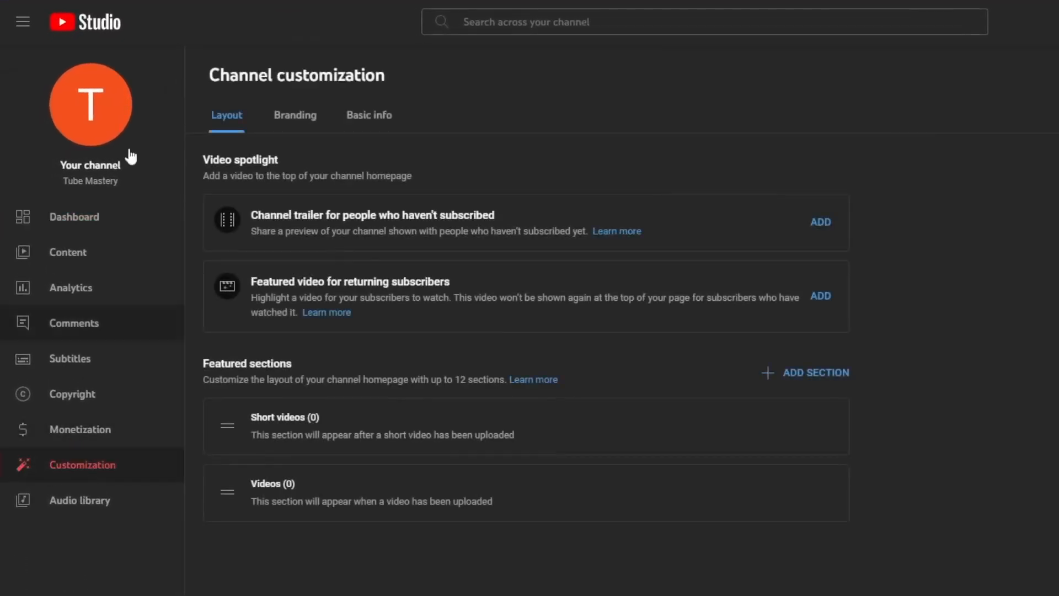
{"action": "left_click", "coordinate": [382, 119]}
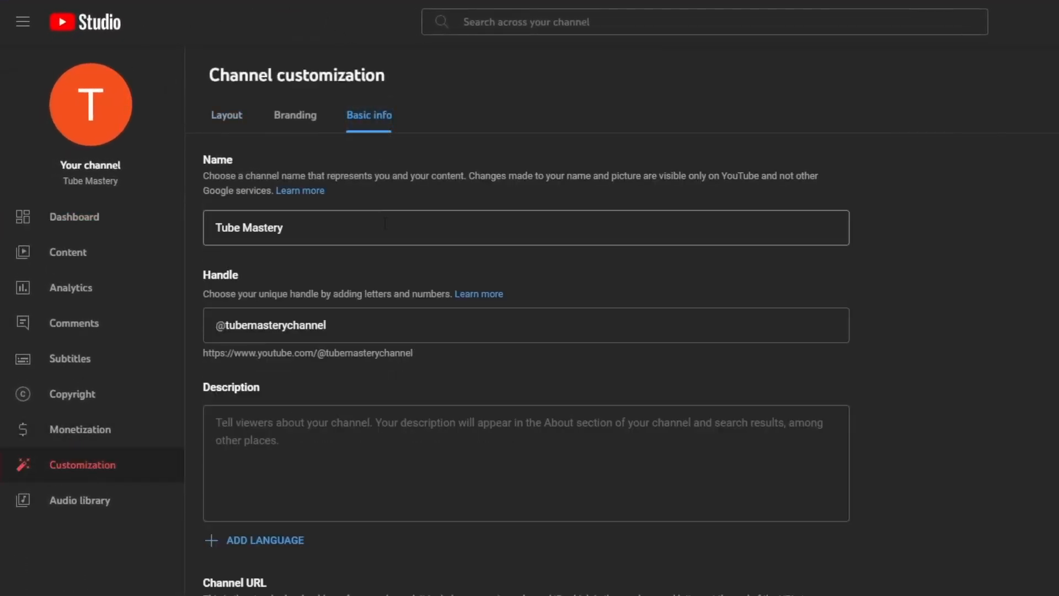
{"action": "scroll", "coordinate": [334, 309], "scroll_direction": "down", "scroll_amount": 3}
{"action": "left_click", "coordinate": [334, 313]}
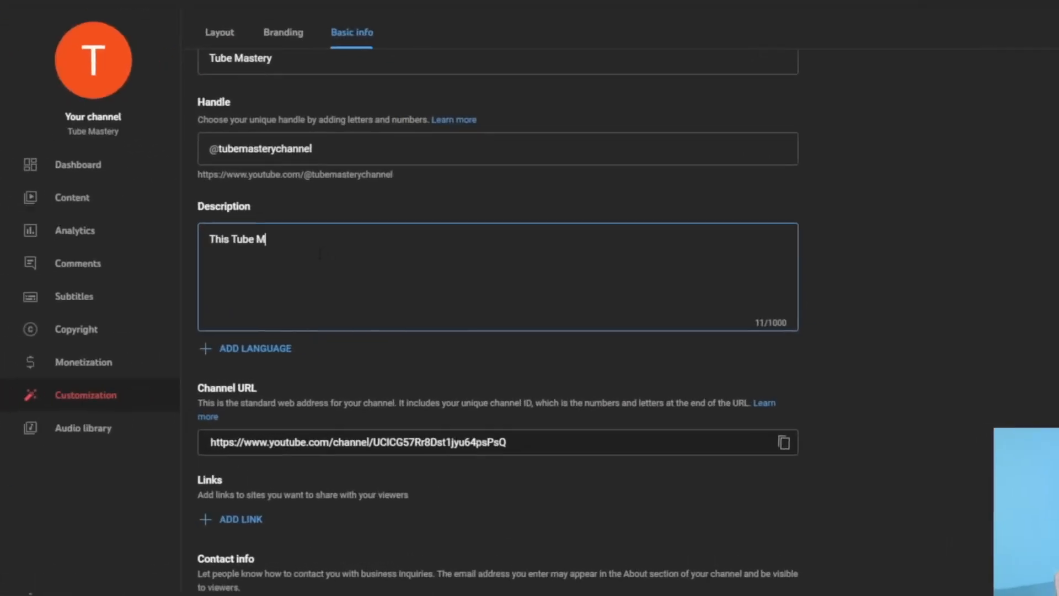
{"action": "type", "text": "astery chann"}
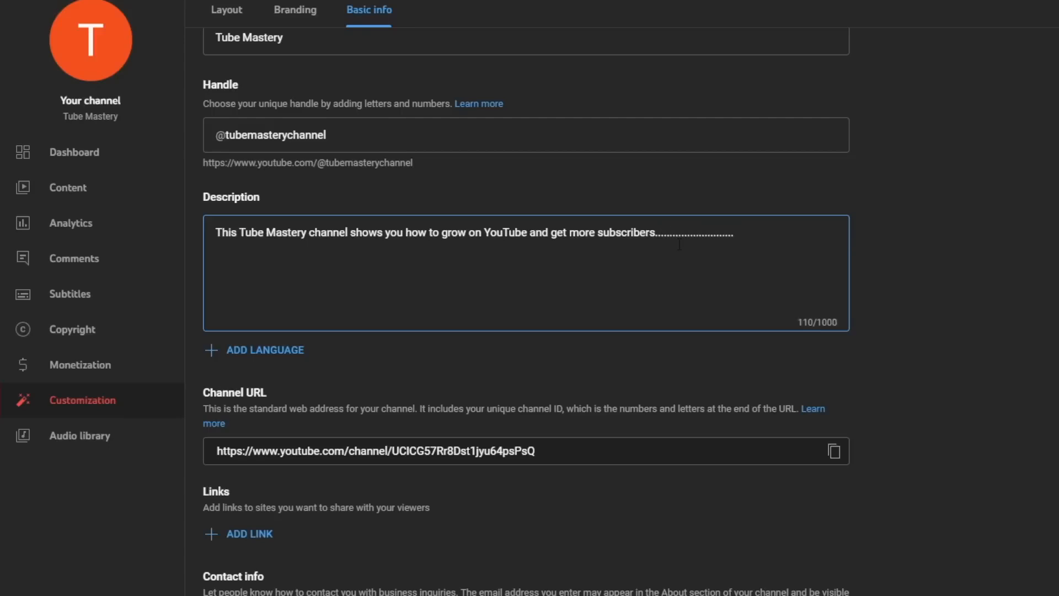
{"action": "left_click", "coordinate": [984, 369]}
{"action": "scroll", "coordinate": [984, 369], "scroll_direction": "down", "scroll_amount": 2}
{"action": "left_click", "coordinate": [390, 554]}
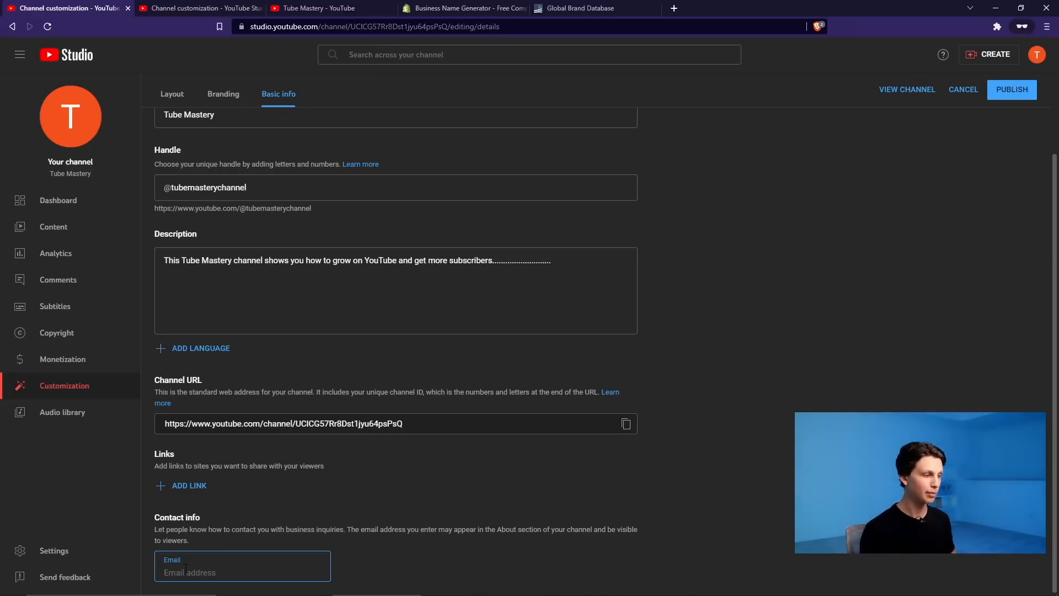
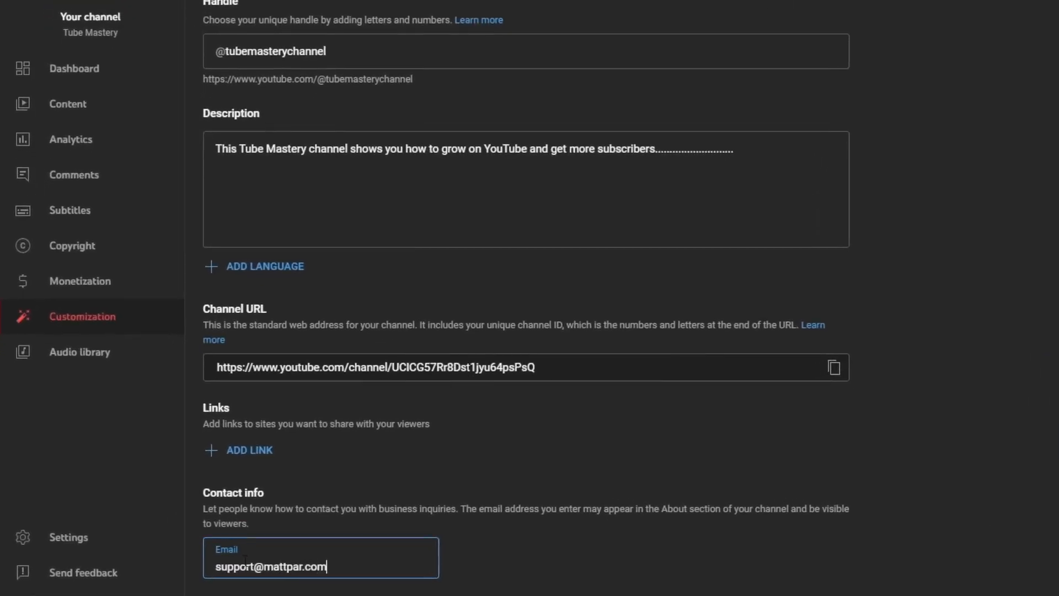
- Fill in the channel's contact email and add a new channel link row
{"action": "left_click", "coordinate": [269, 450]}
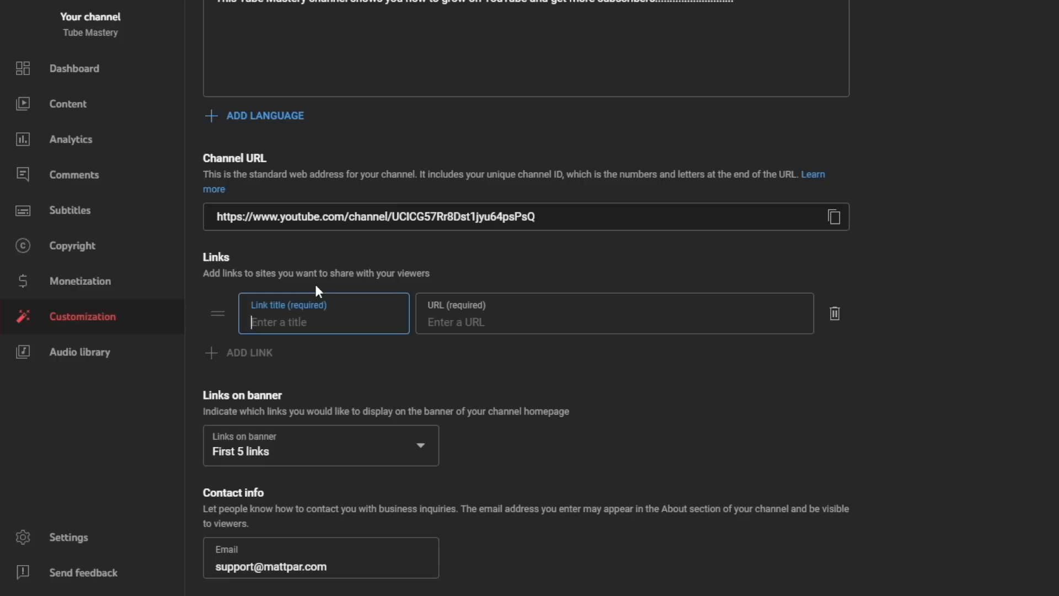
{"action": "type", "text": "S"}
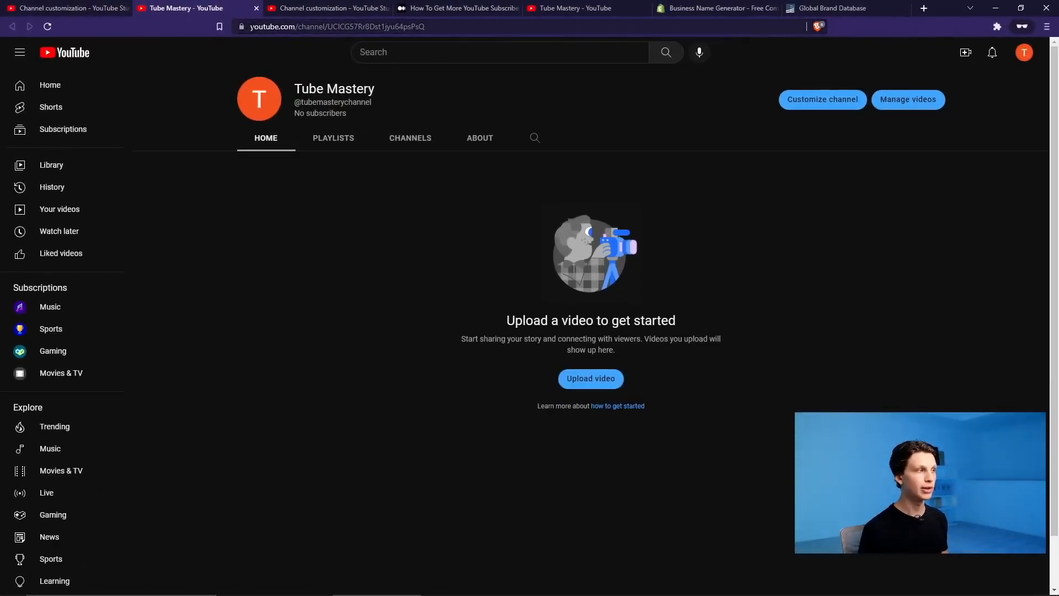
- Append ?sub_confirmation=1 to the channel URL, copy it, and return to Basic info
{"action": "left_click", "coordinate": [256, 28]}
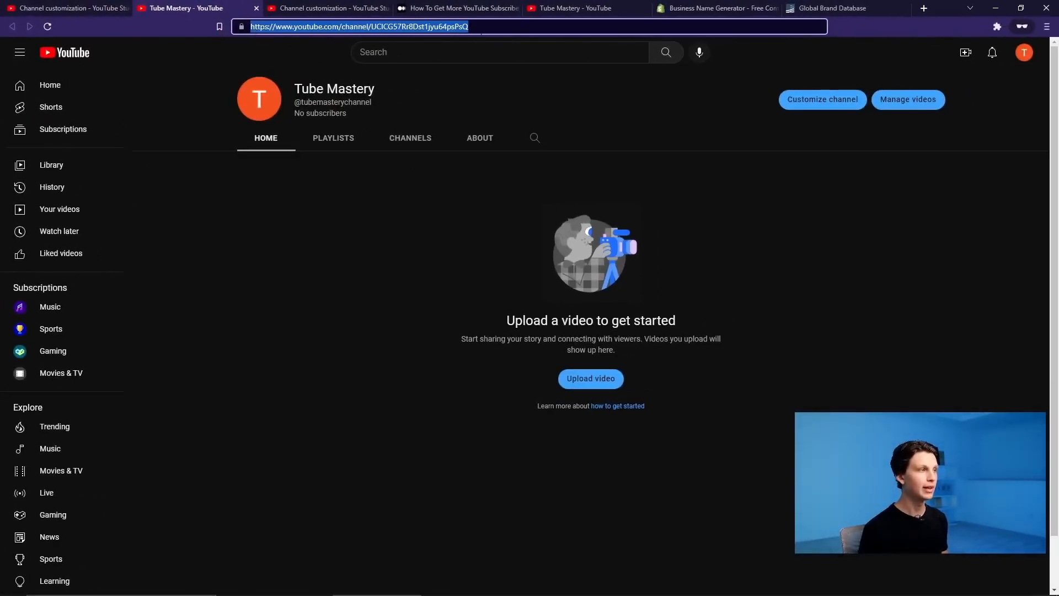
{"action": "left_click", "coordinate": [481, 30]}
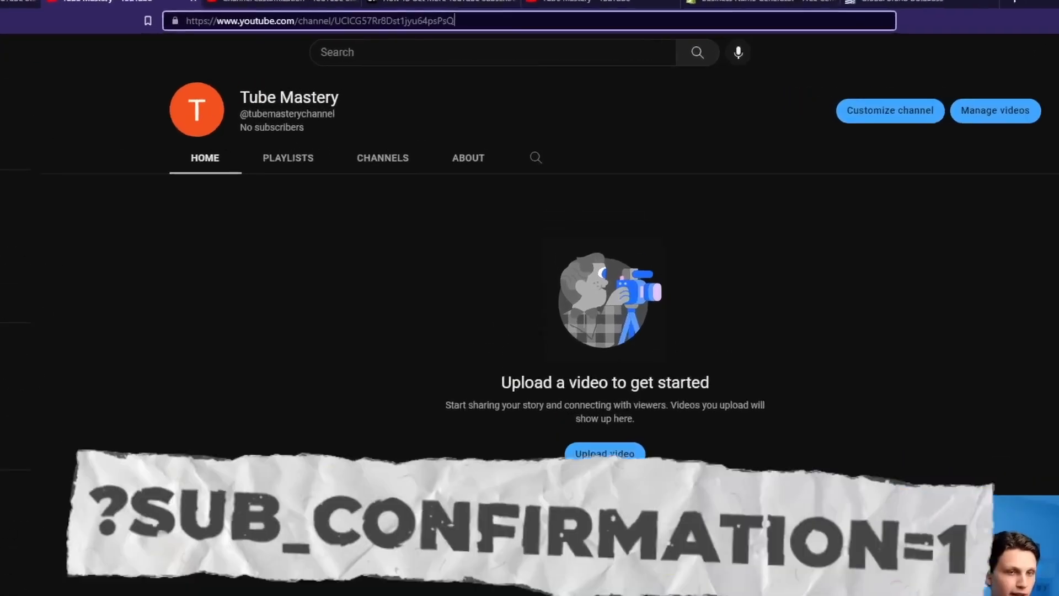
{"action": "type", "text": "?sub_confirmation=1"}
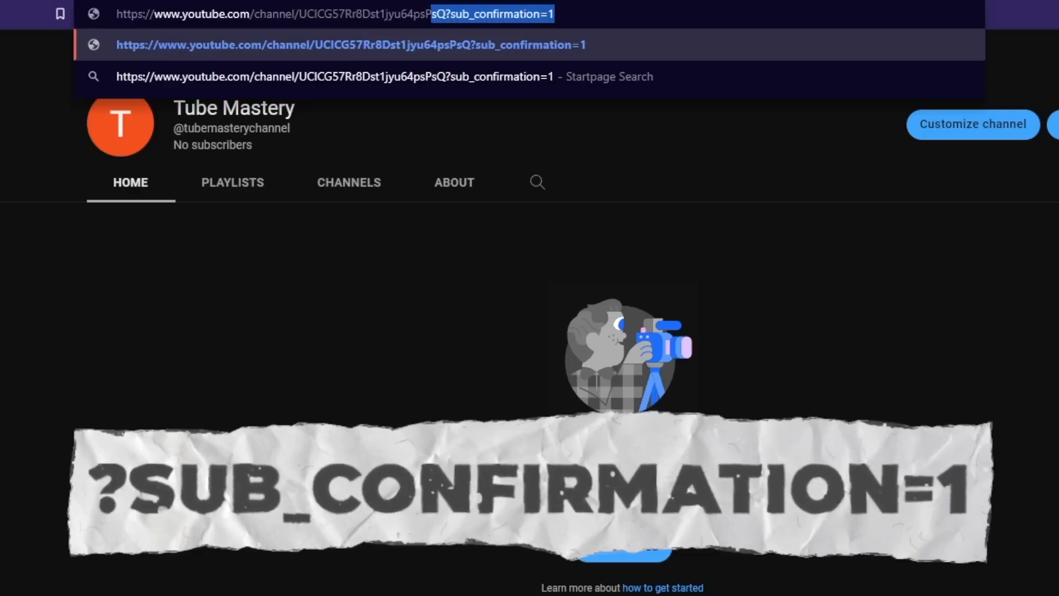
{"action": "left_click_drag", "start_coordinate": [554, 14], "coordinate": [119, 14]}
{"action": "key", "text": "ctrl+c"}
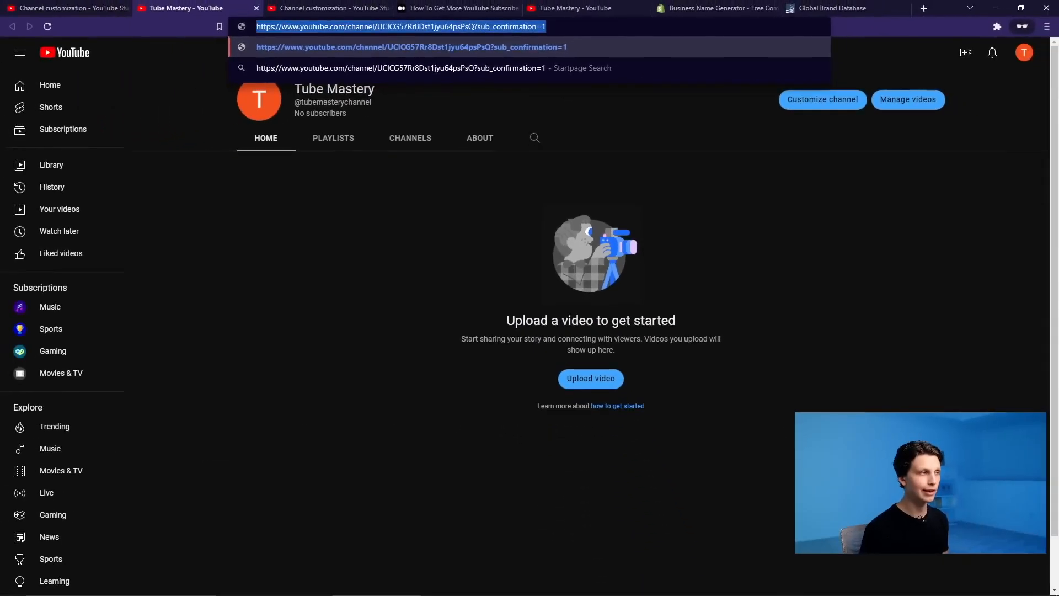
{"action": "left_click", "coordinate": [345, 5]}
{"action": "left_click", "coordinate": [105, 6]}
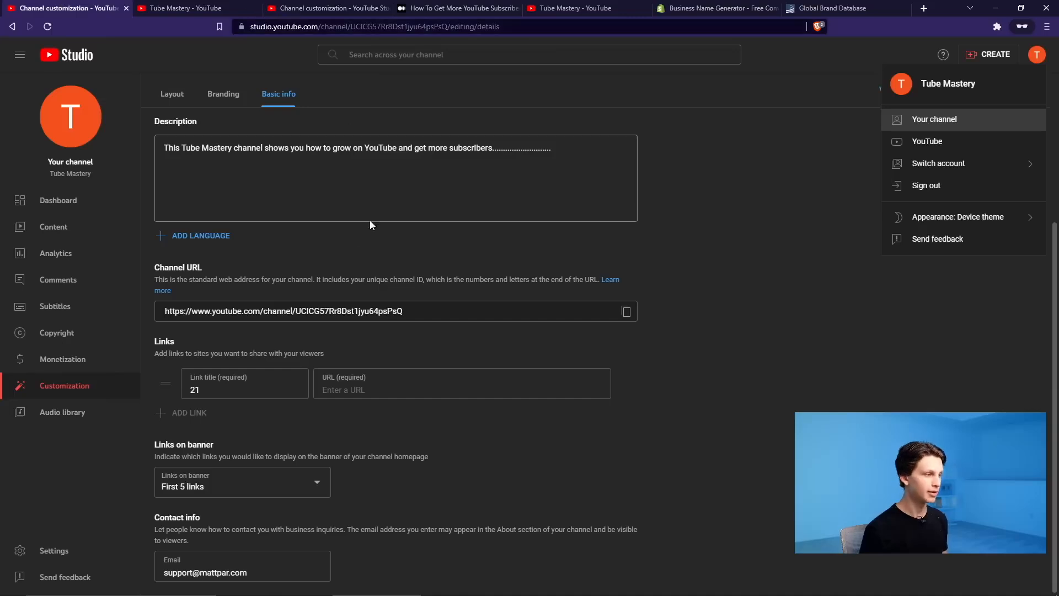
- Paste the subscribe URL into the link, title it 'Subscribe!', and publish
{"action": "left_click", "coordinate": [373, 395]}
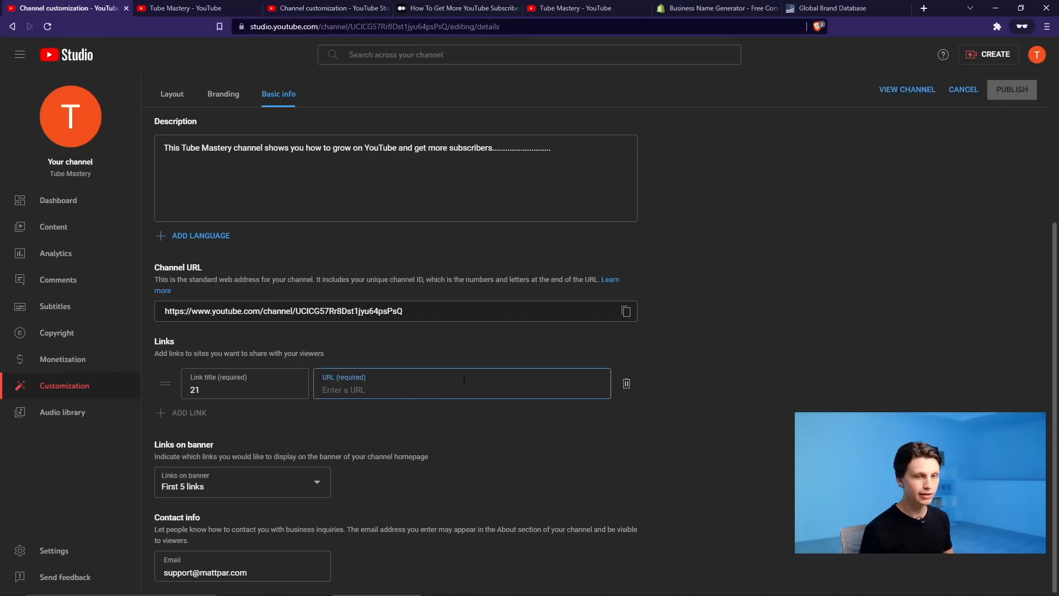
{"action": "key", "text": "ctrl+v"}
{"action": "double_click", "coordinate": [271, 384]}
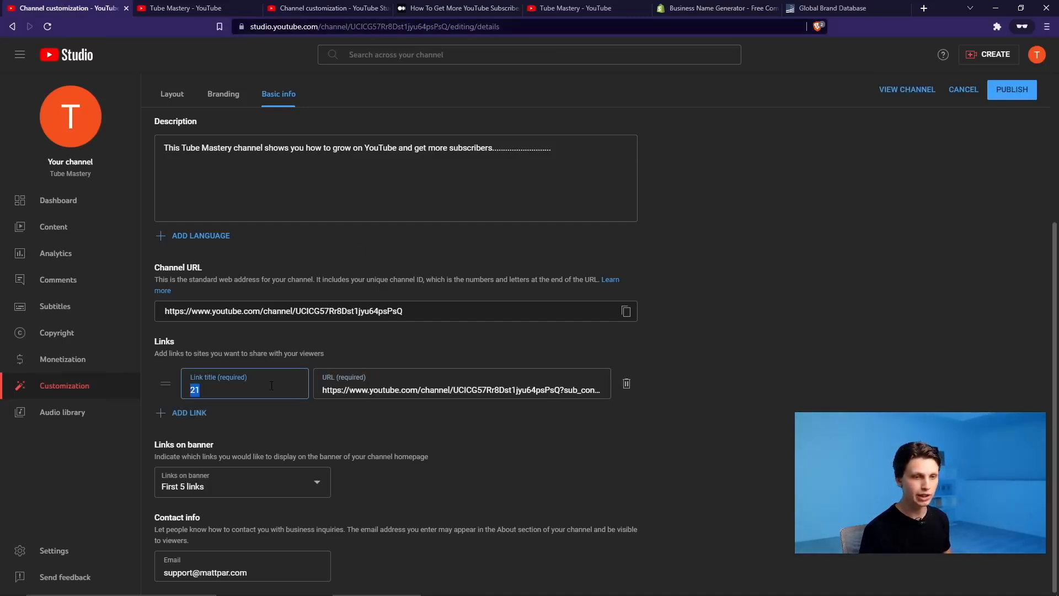
{"action": "type", "text": "Subscribe!"}
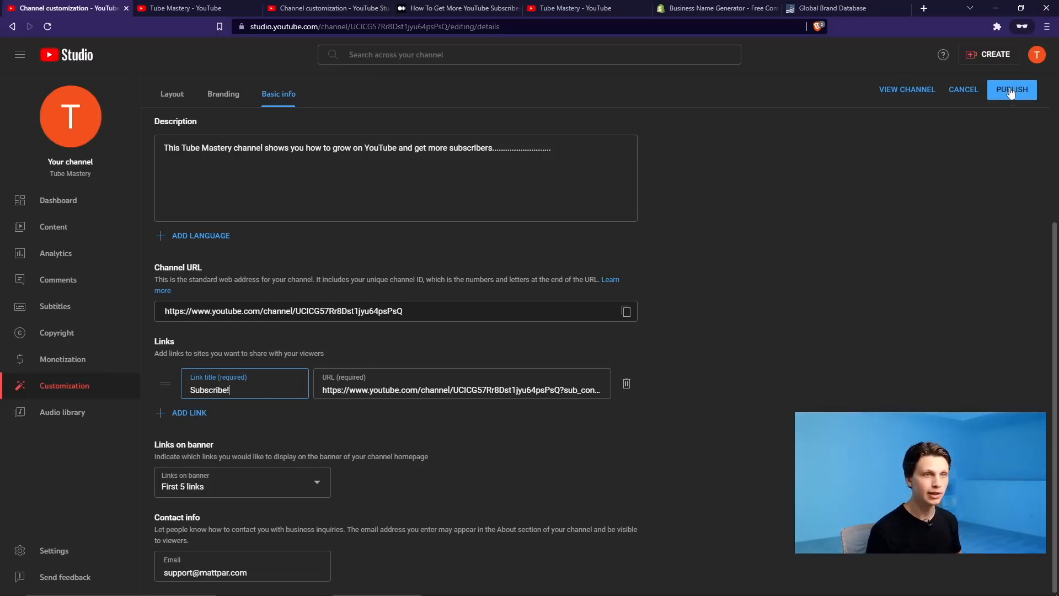
{"action": "left_click", "coordinate": [1011, 91]}
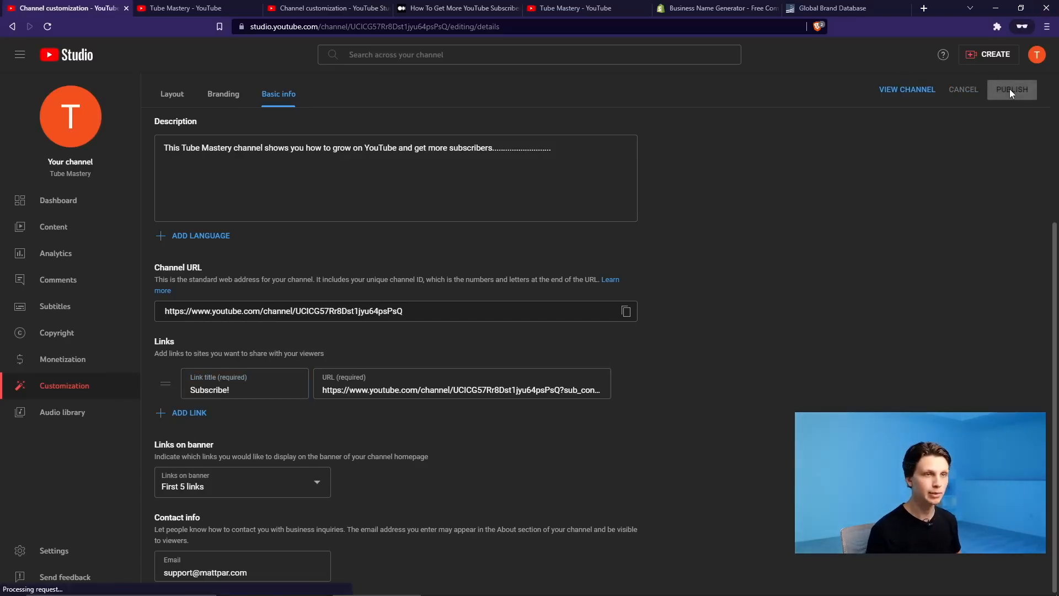
- Test the Subscribe! banner link on the public channel page, cancelling the confirmation
{"action": "left_click", "coordinate": [904, 89]}
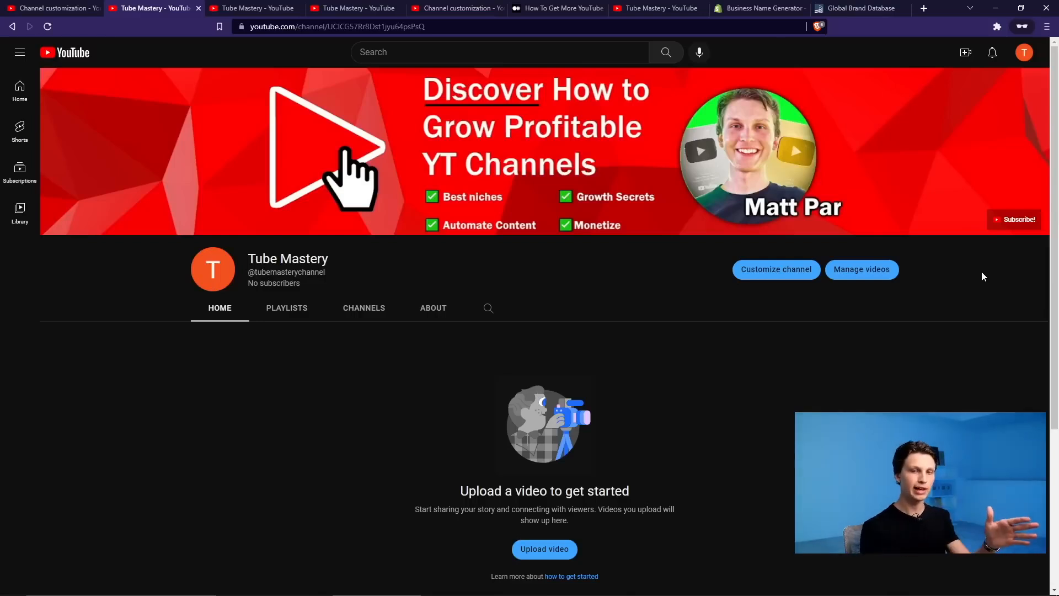
{"action": "left_click", "coordinate": [1013, 222]}
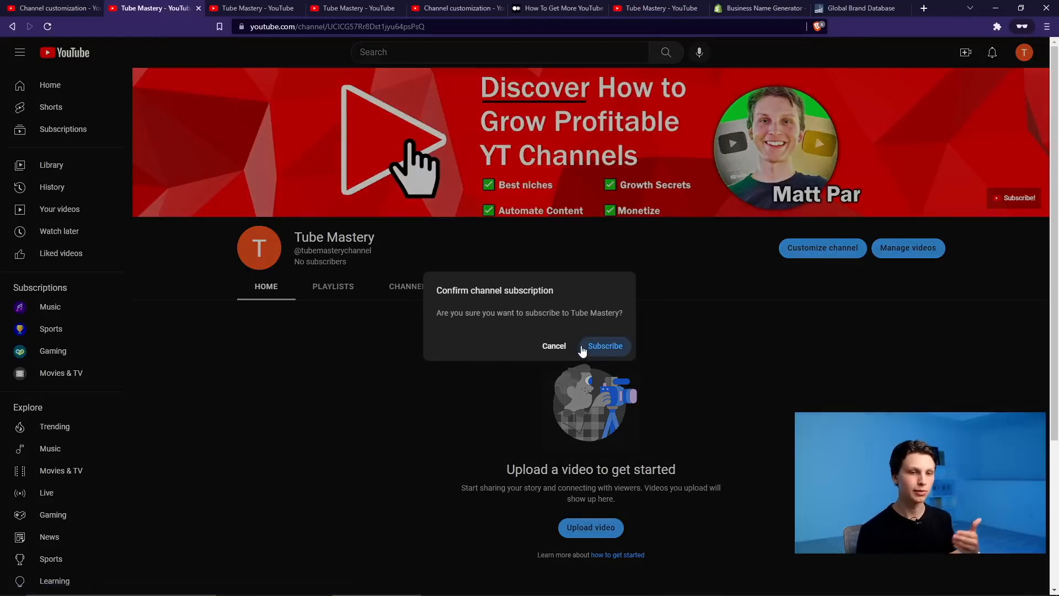
{"action": "left_click", "coordinate": [554, 346]}
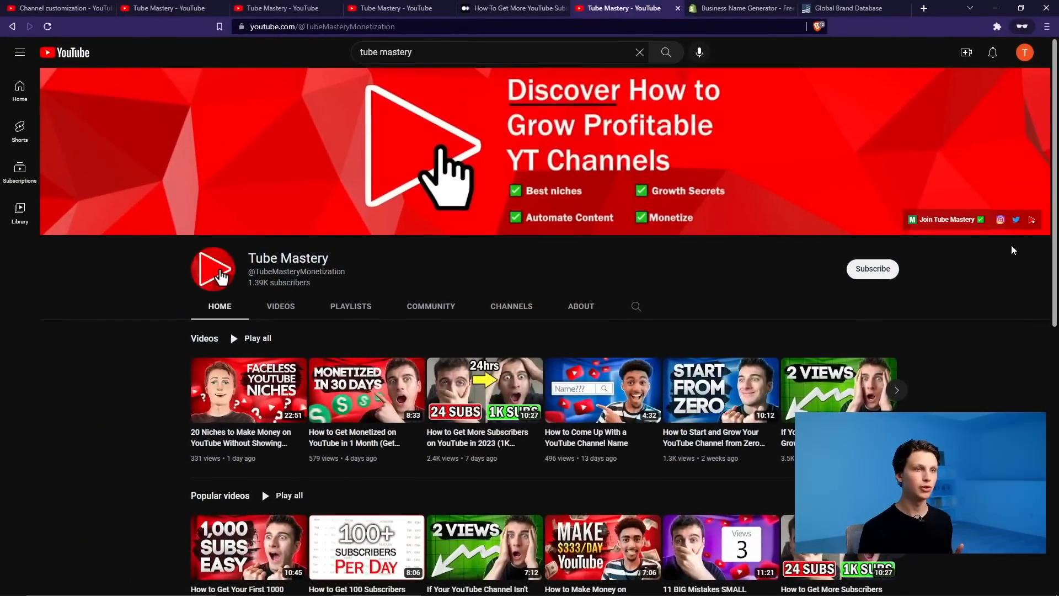
- Set the upload defaults' video language to English under Advanced settings
{"action": "left_click", "coordinate": [1025, 53]}
{"action": "left_click", "coordinate": [933, 157]}
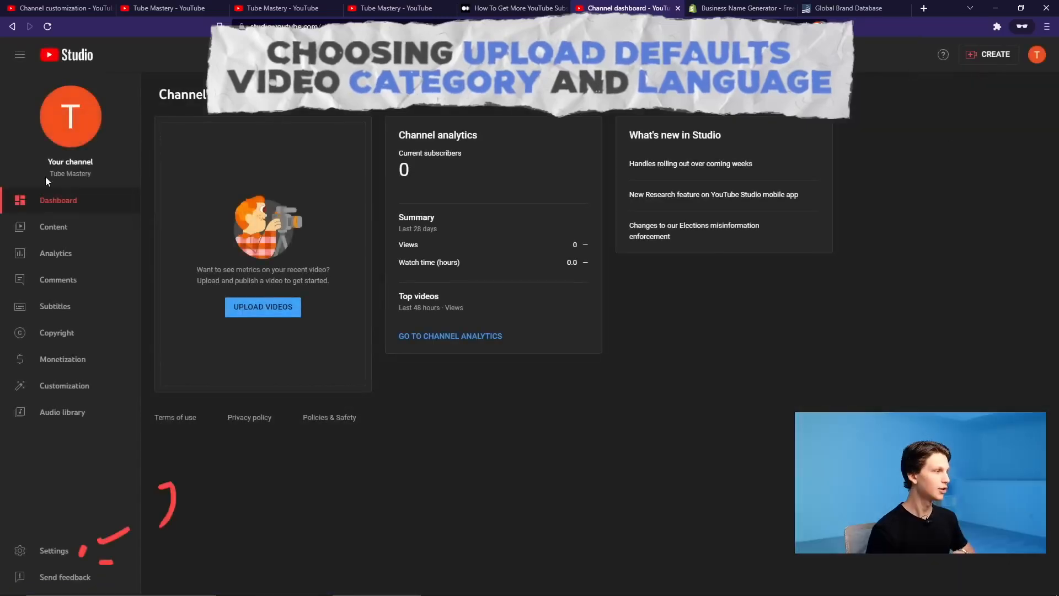
{"action": "left_click", "coordinate": [38, 550]}
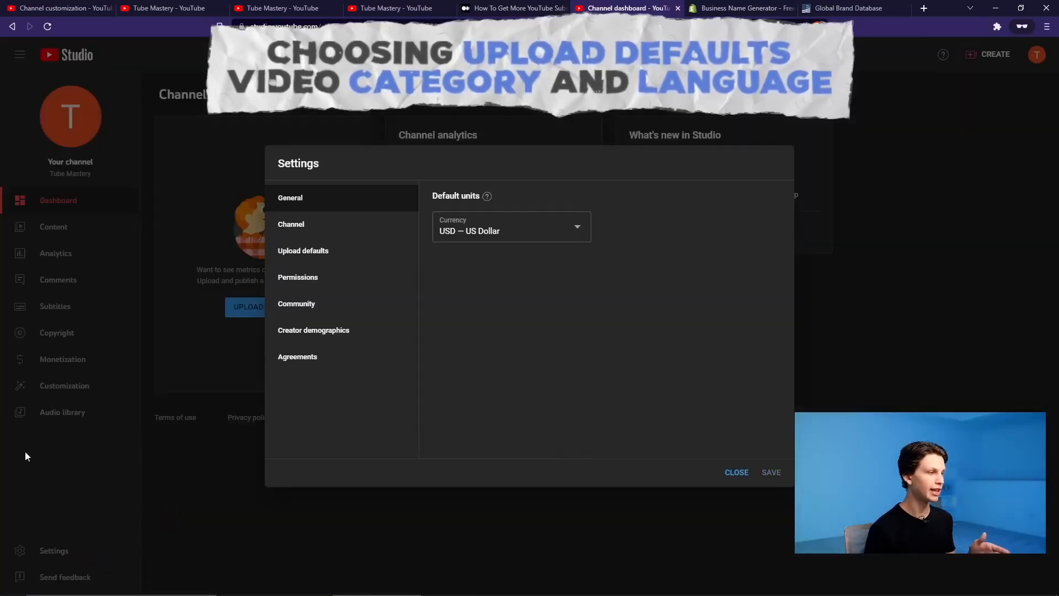
{"action": "left_click", "coordinate": [317, 262]}
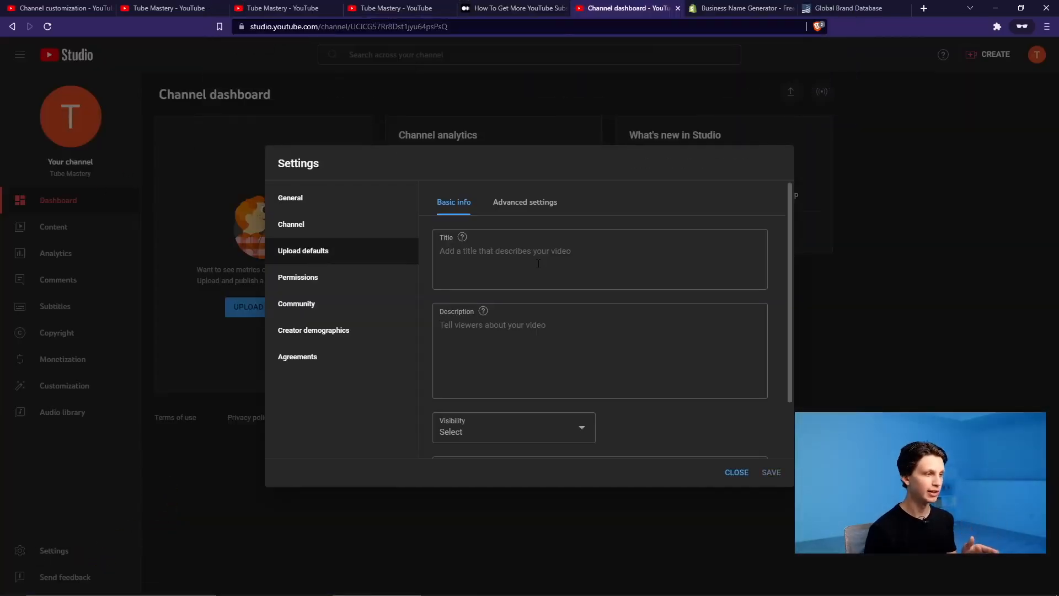
{"action": "scroll", "coordinate": [606, 297], "scroll_direction": "down", "scroll_amount": 1}
{"action": "left_click", "coordinate": [533, 207]}
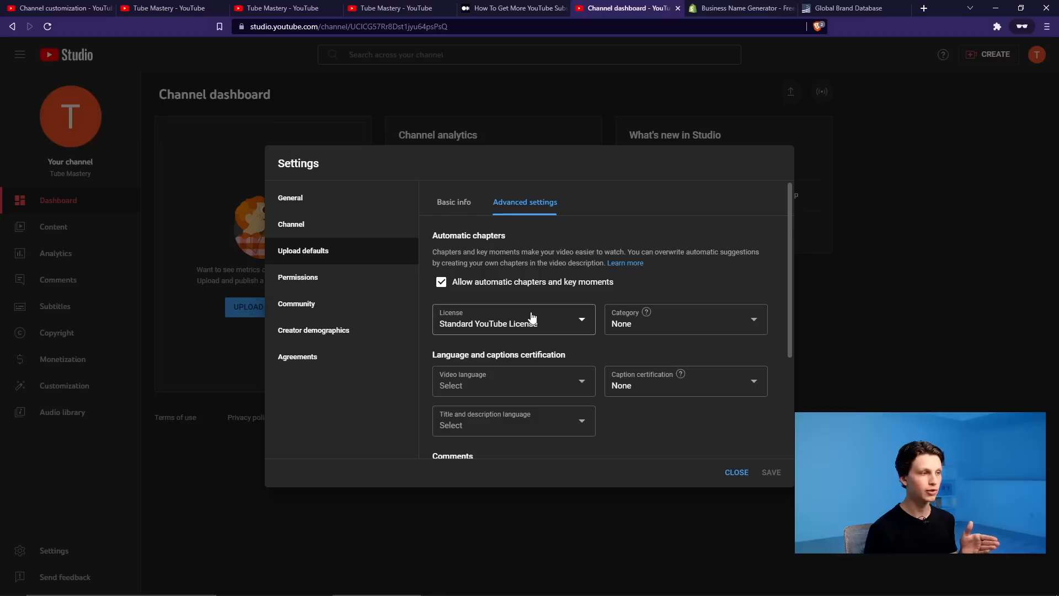
{"action": "scroll", "coordinate": [568, 224], "scroll_direction": "down", "scroll_amount": 1}
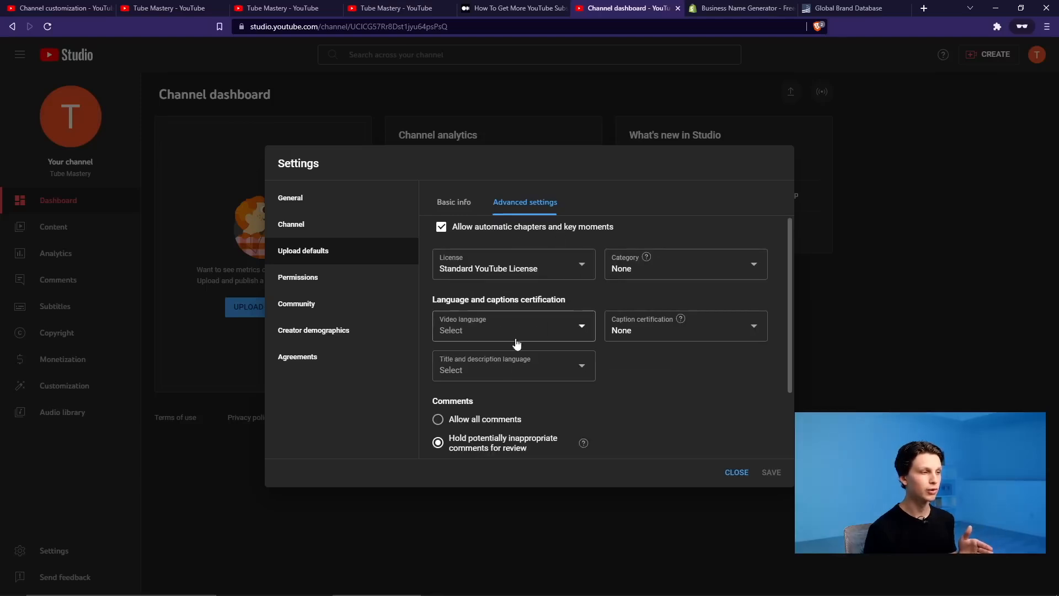
{"action": "left_click", "coordinate": [477, 323]}
{"action": "scroll", "coordinate": [513, 262], "scroll_direction": "down", "scroll_amount": 10}
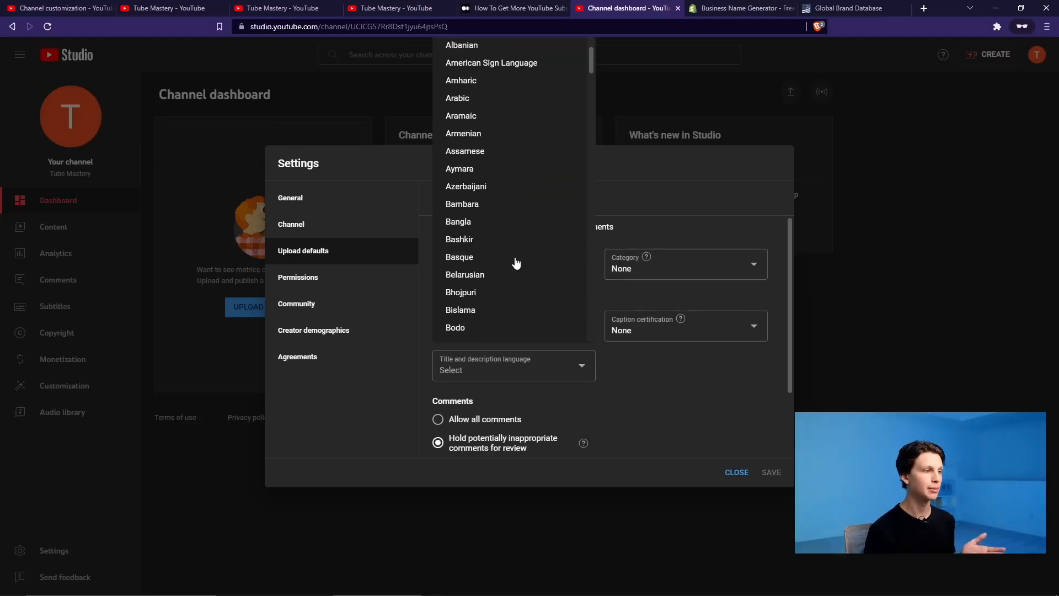
{"action": "scroll", "coordinate": [512, 260], "scroll_direction": "up", "scroll_amount": 8}
{"action": "scroll", "coordinate": [501, 272], "scroll_direction": "down", "scroll_amount": 1}
{"action": "scroll", "coordinate": [499, 268], "scroll_direction": "down", "scroll_amount": 7}
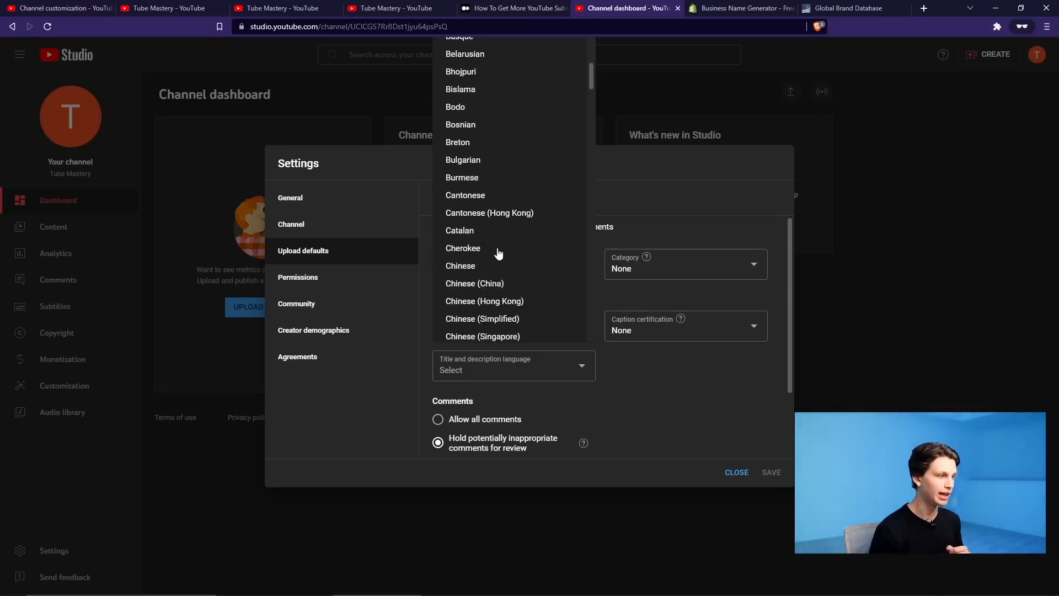
{"action": "scroll", "coordinate": [488, 256], "scroll_direction": "down", "scroll_amount": 8}
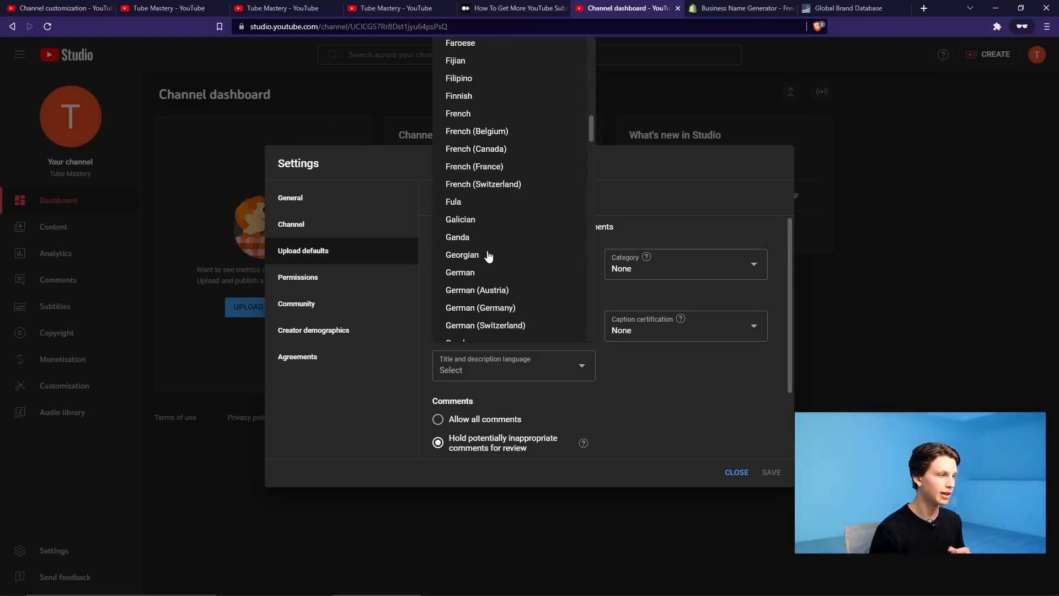
{"action": "scroll", "coordinate": [489, 255], "scroll_direction": "up", "scroll_amount": 3}
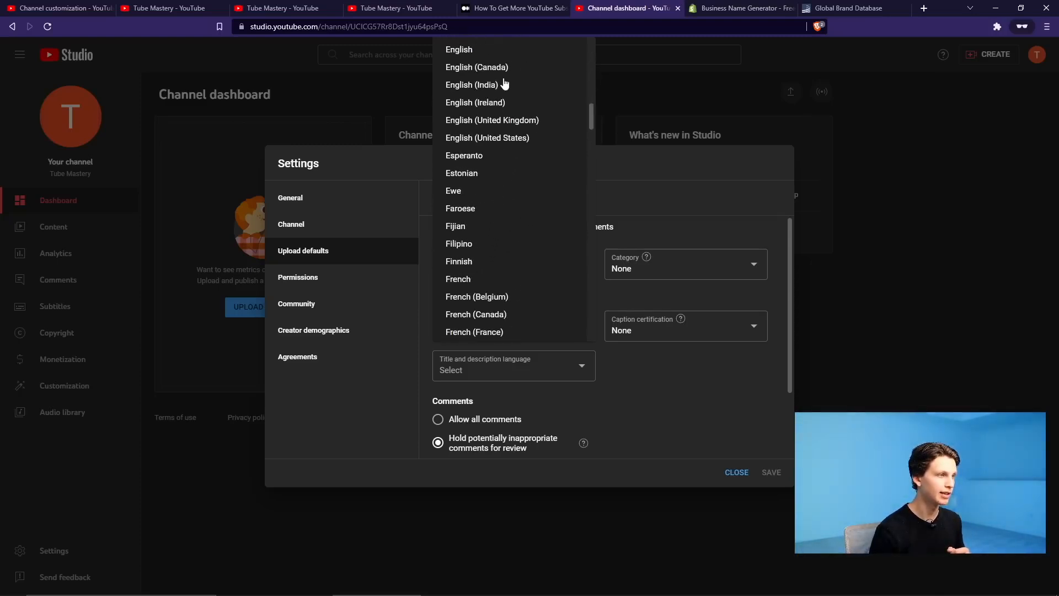
{"action": "left_click", "coordinate": [478, 50]}
- Set title and description language to English and category to Howto & Style, then save
{"action": "left_click", "coordinate": [566, 376]}
{"action": "scroll", "coordinate": [505, 259], "scroll_direction": "down", "scroll_amount": 12}
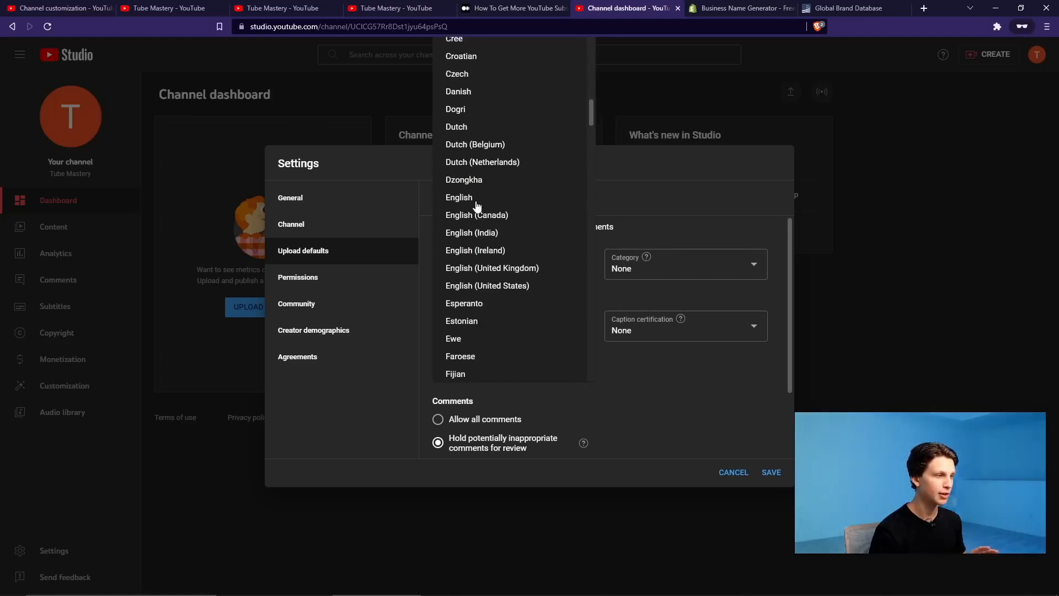
{"action": "left_click", "coordinate": [477, 202]}
{"action": "scroll", "coordinate": [645, 414], "scroll_direction": "down", "scroll_amount": 2}
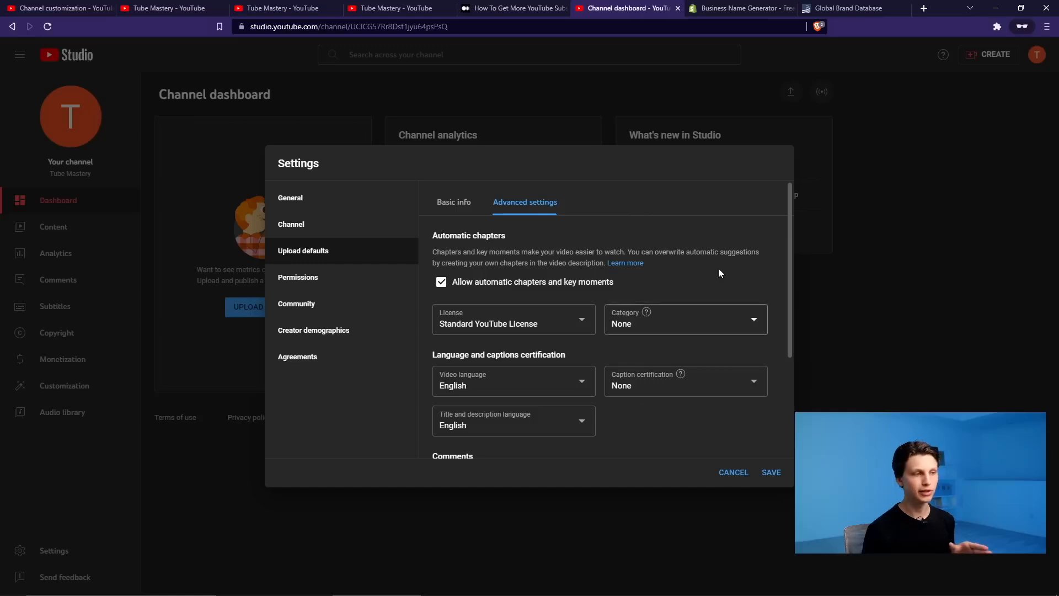
{"action": "left_click", "coordinate": [720, 325]}
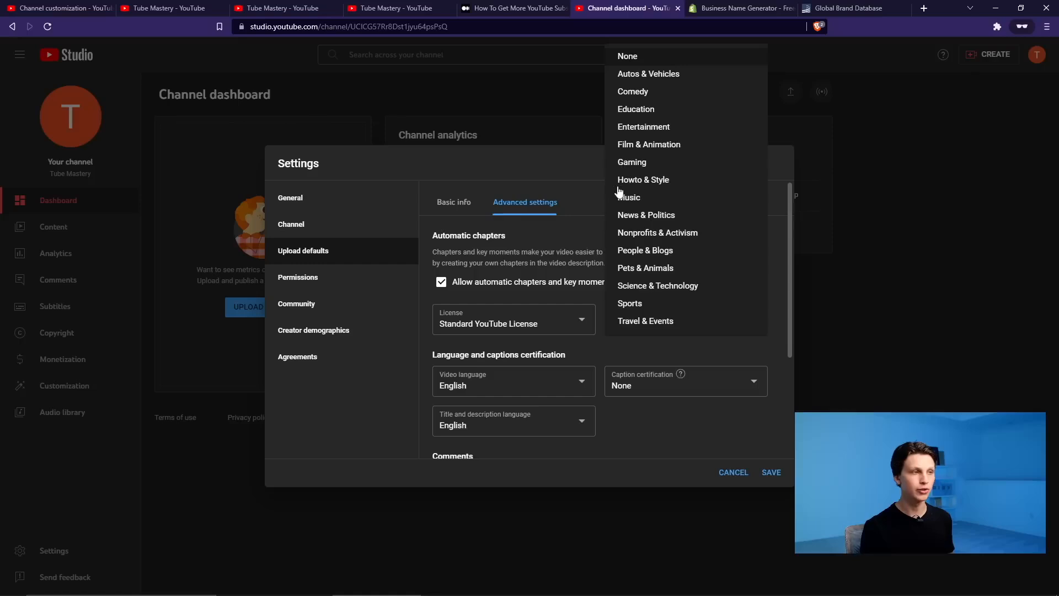
{"action": "left_click", "coordinate": [662, 182]}
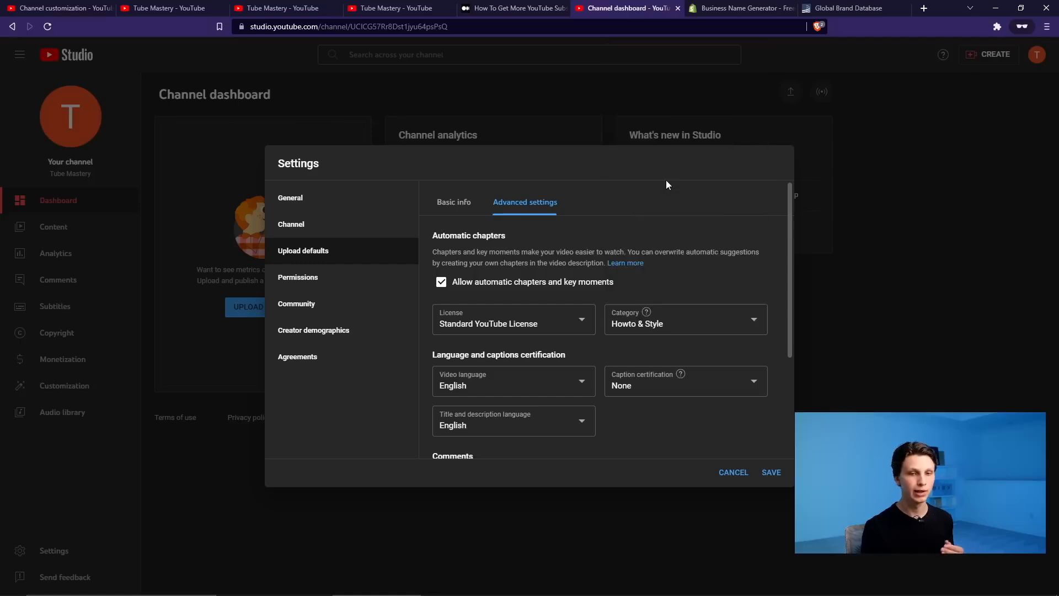
{"action": "left_click", "coordinate": [771, 473]}
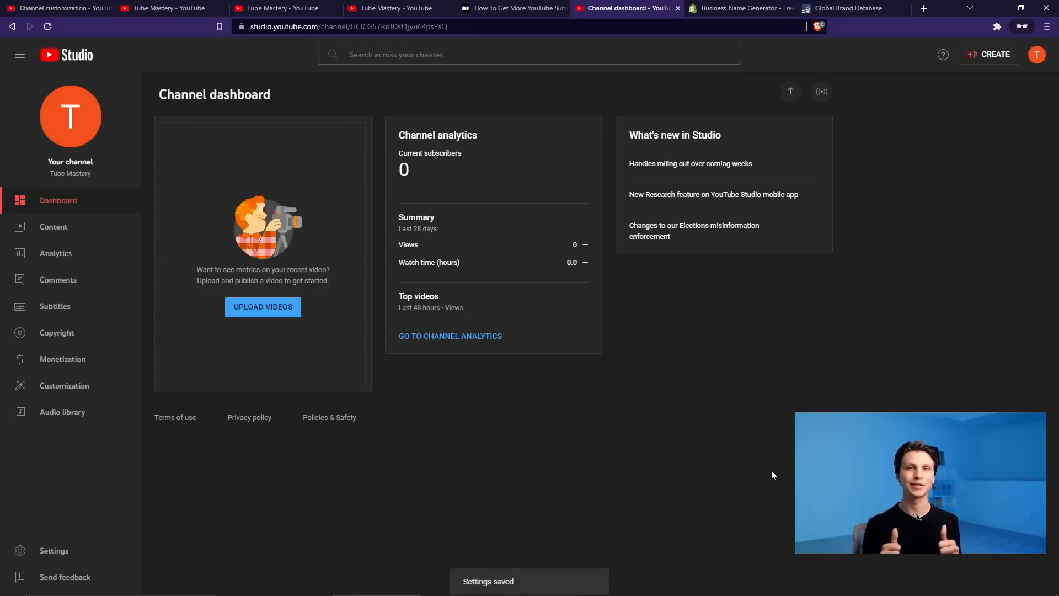
- Add a Popular videos section to the channel homepage layout in Customization
{"action": "left_click", "coordinate": [49, 386]}
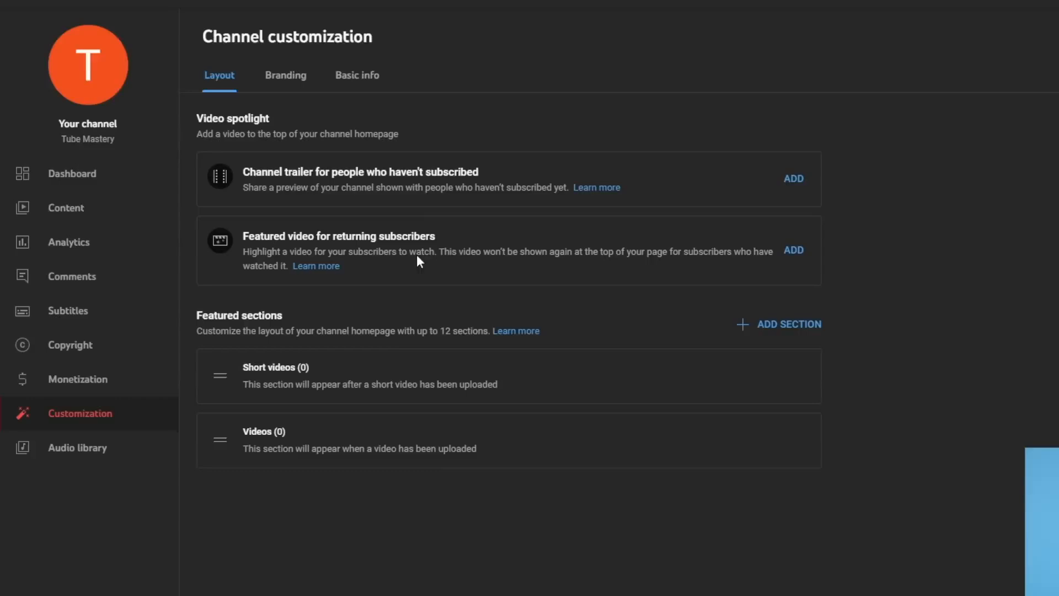
{"action": "left_click", "coordinate": [755, 324]}
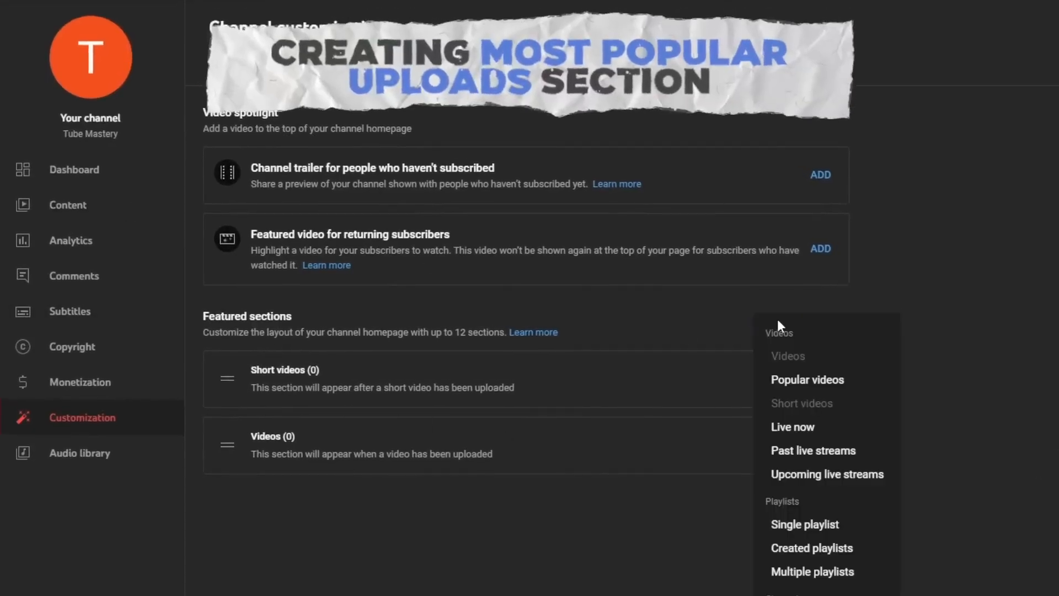
{"action": "left_click", "coordinate": [838, 381]}
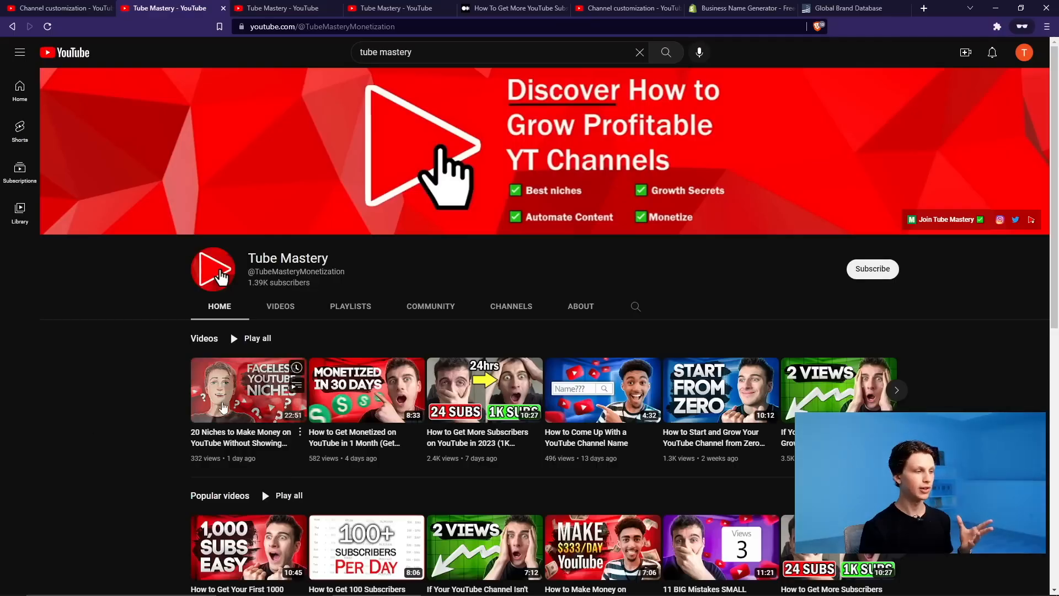
{"action": "scroll", "coordinate": [287, 364], "scroll_direction": "down", "scroll_amount": 4}
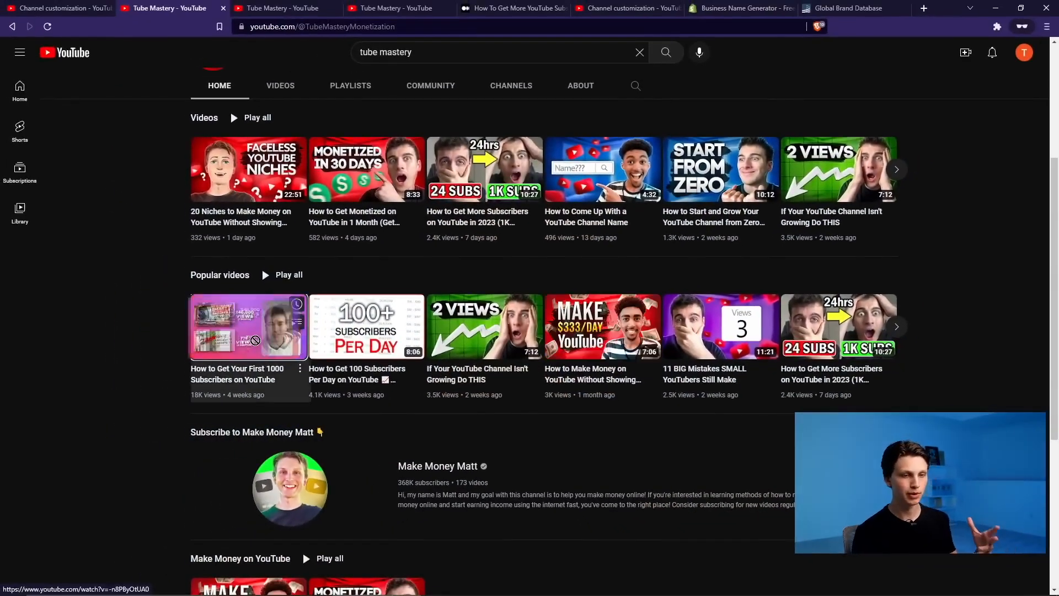
{"action": "left_click_drag", "start_coordinate": [242, 331], "coordinate": [148, 361]}
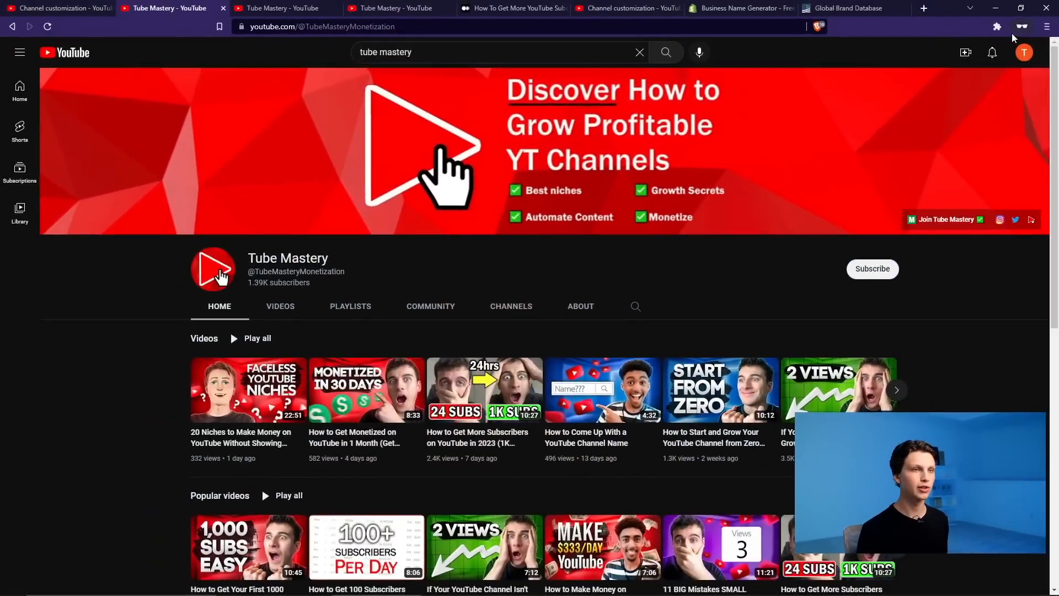
{"action": "left_click", "coordinate": [1023, 52]}
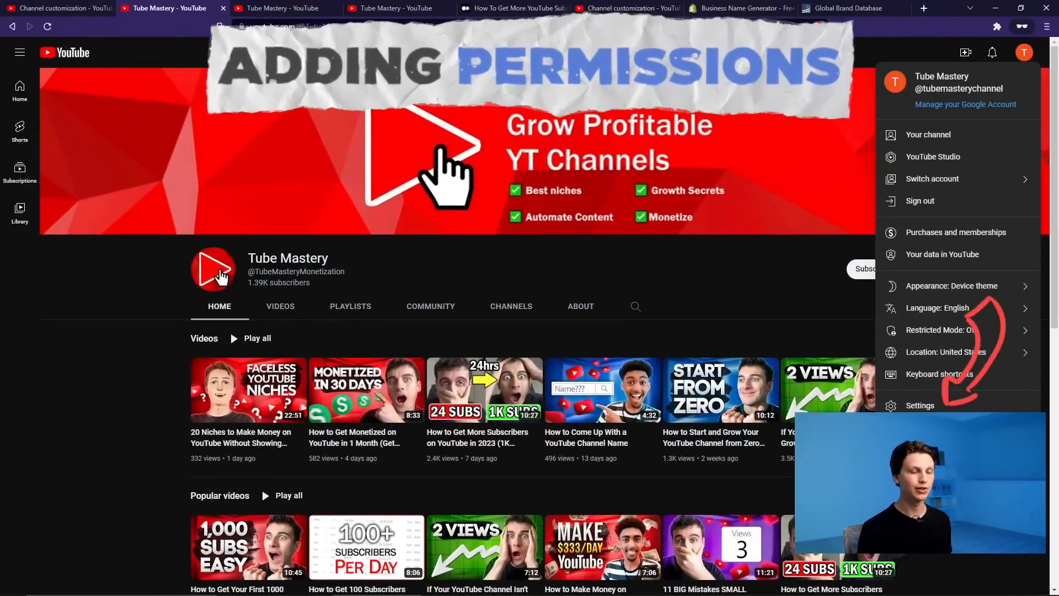
- Try moving the channel to a Brand Account, which reports no other accounts available
{"action": "left_click", "coordinate": [920, 406]}
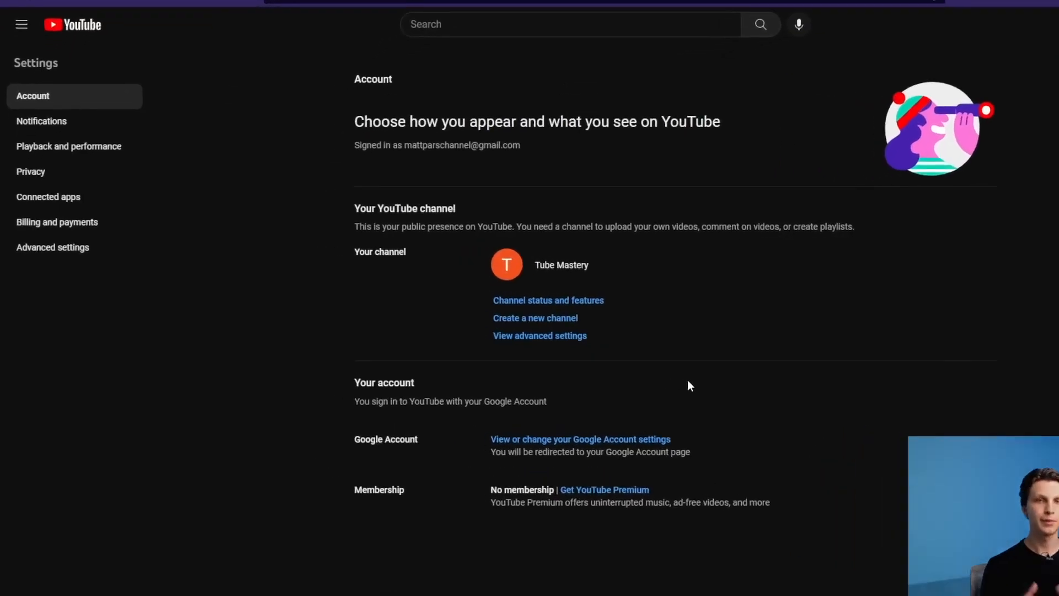
{"action": "left_click", "coordinate": [473, 324]}
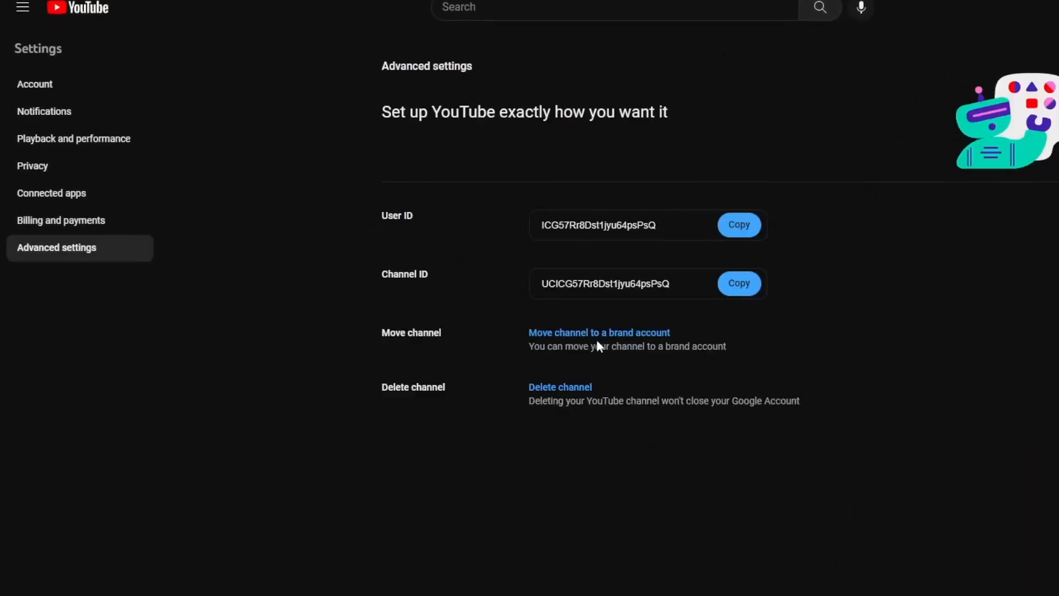
{"action": "left_click_drag", "start_coordinate": [728, 347], "coordinate": [514, 328]}
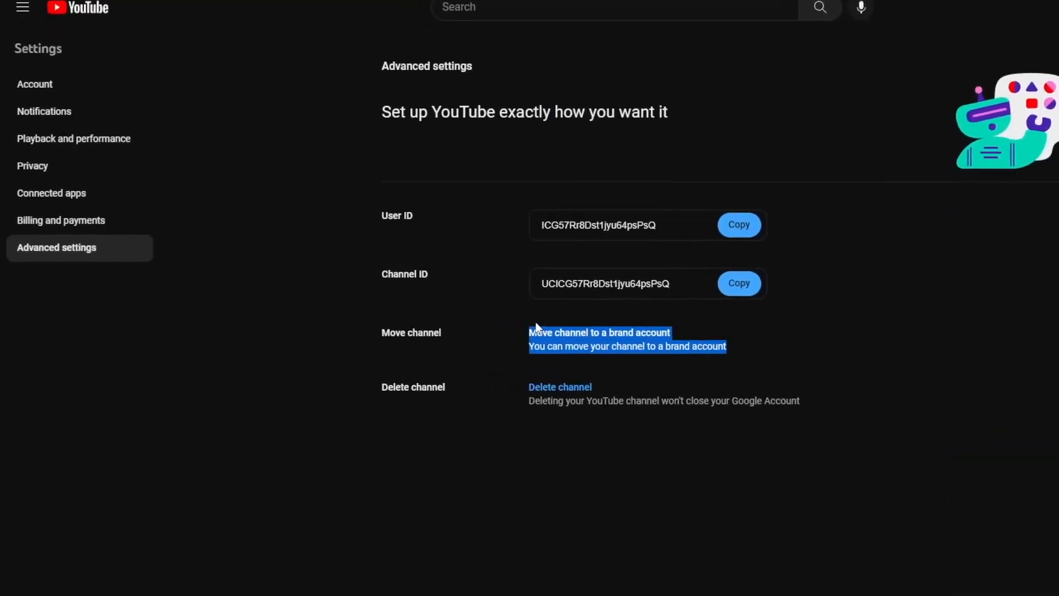
{"action": "left_click", "coordinate": [606, 333]}
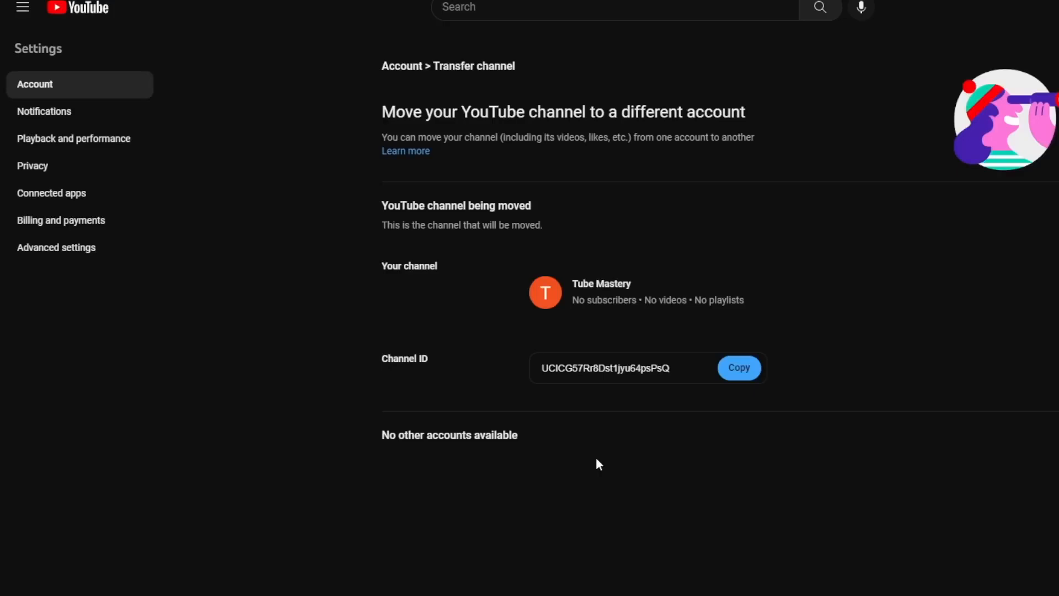
{"action": "left_click_drag", "start_coordinate": [578, 445], "coordinate": [351, 432]}
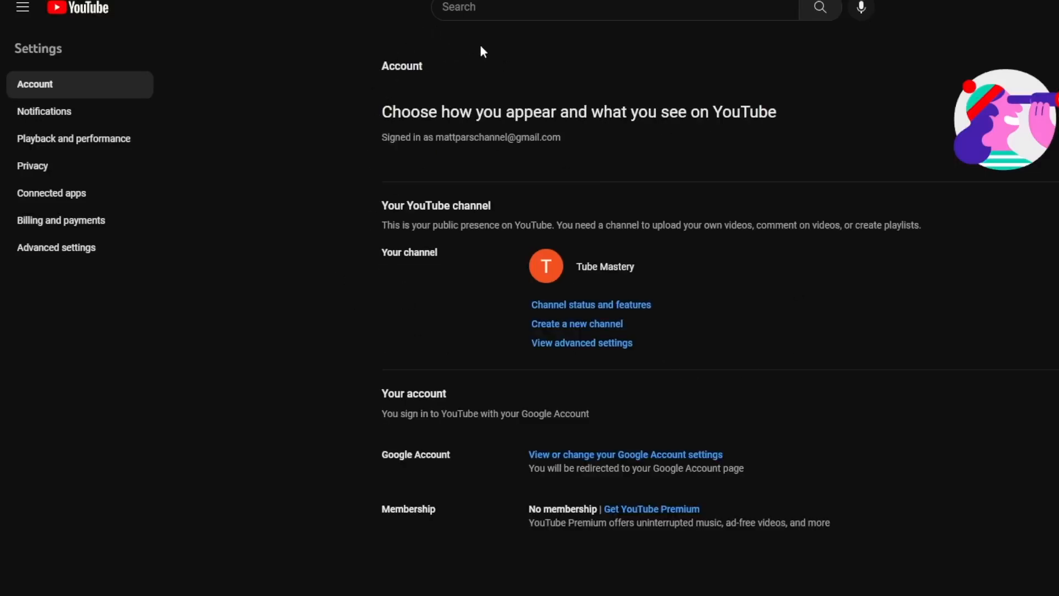
- Create a new channel named 'Tube Mastery' as its own Google Account and start phone verification
{"action": "left_click", "coordinate": [581, 325]}
{"action": "type", "text": "Tube Mastery"}
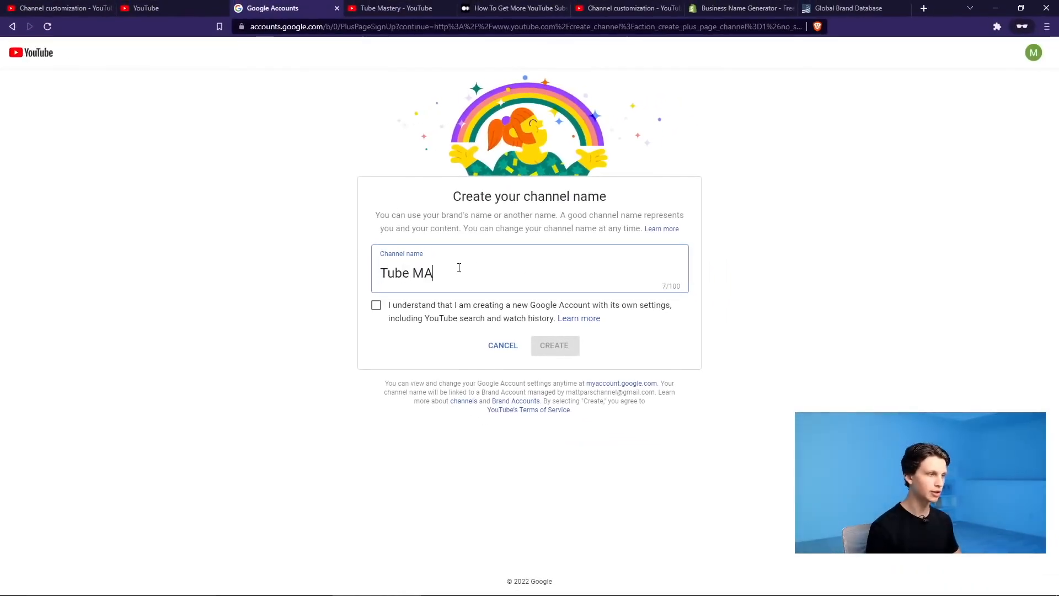
{"action": "left_click", "coordinate": [376, 305]}
{"action": "left_click", "coordinate": [567, 346]}
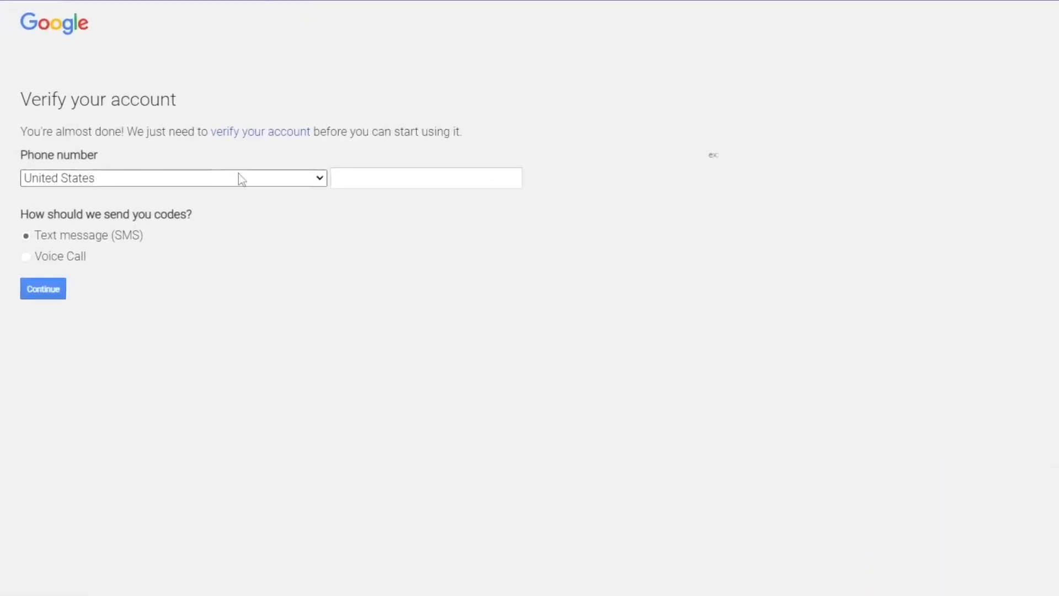
{"action": "left_click", "coordinate": [459, 180]}
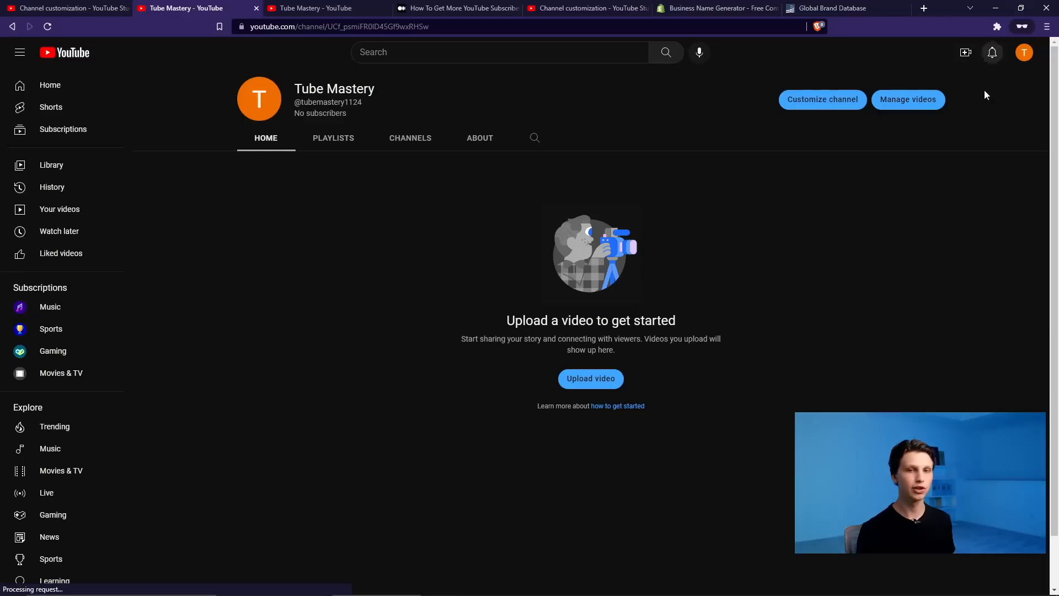
- Switch to the first Tube Mastery account and bring up its YouTube account Settings page
{"action": "left_click", "coordinate": [1026, 55]}
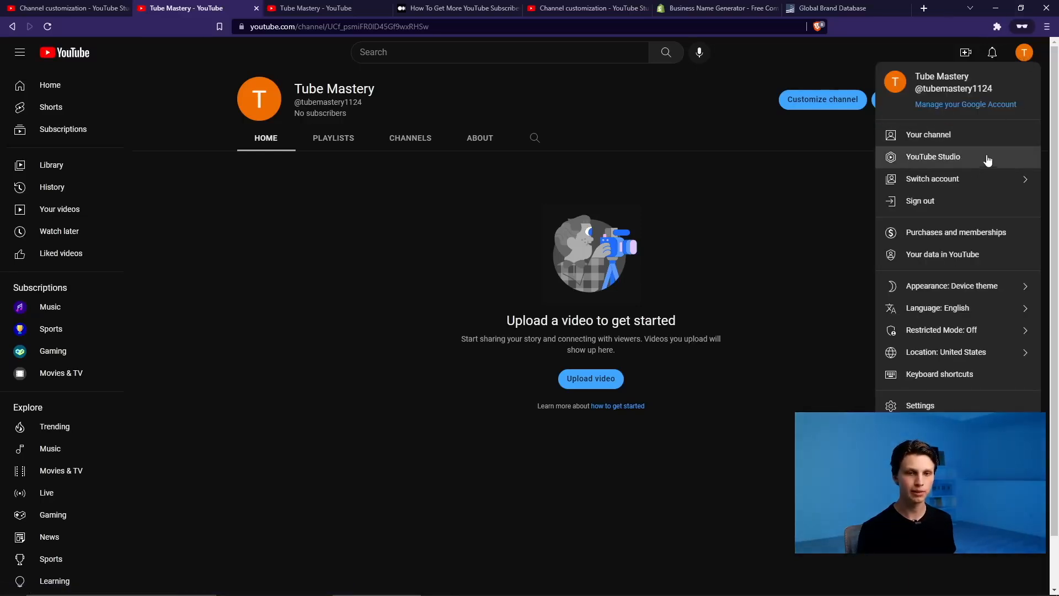
{"action": "left_click", "coordinate": [960, 177]}
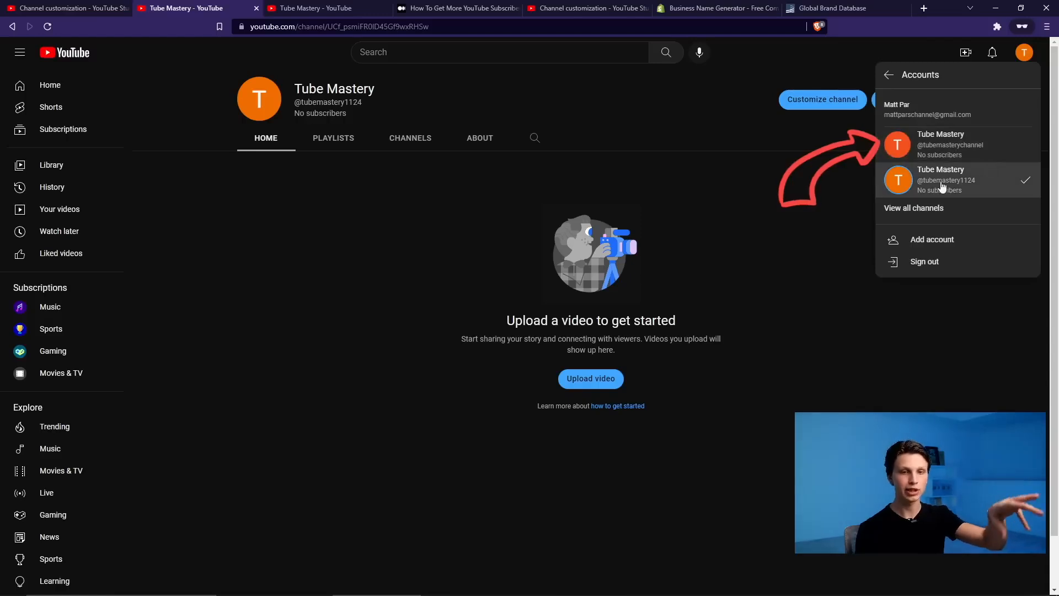
{"action": "left_click", "coordinate": [945, 155]}
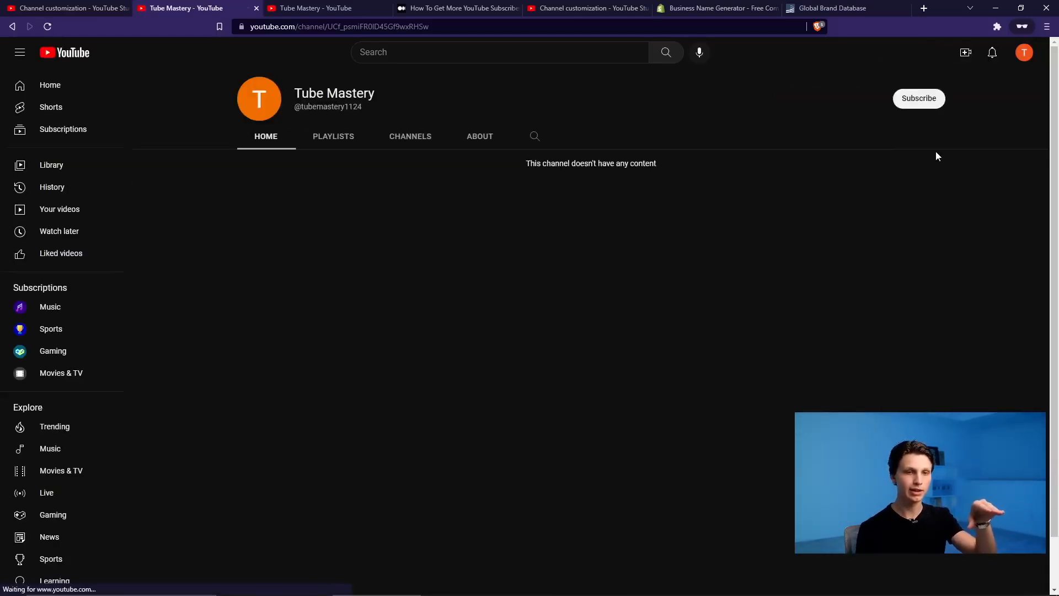
{"action": "left_click", "coordinate": [1023, 54]}
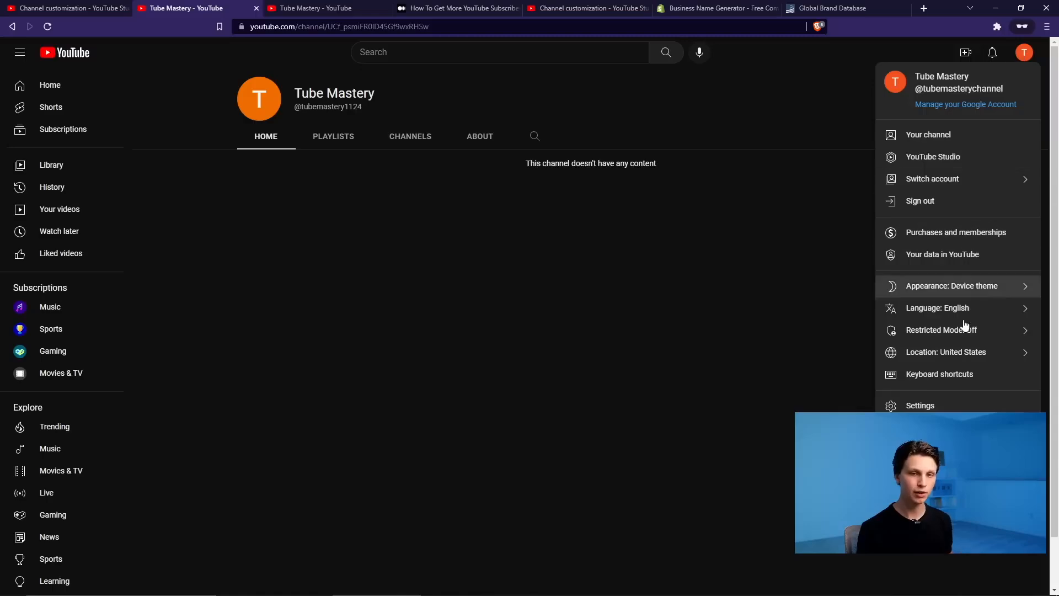
{"action": "left_click", "coordinate": [940, 406]}
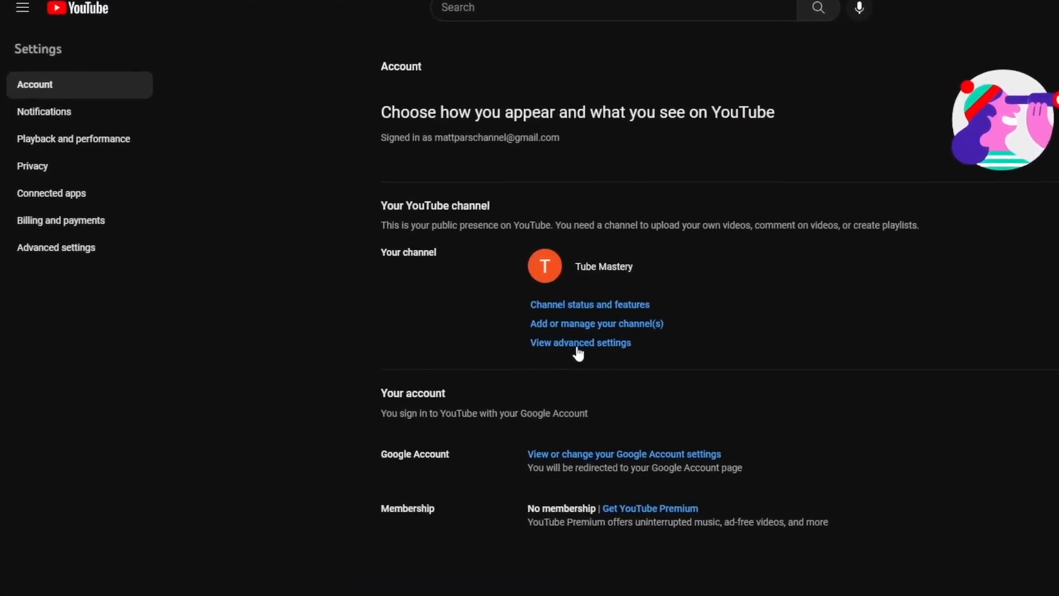
- Move the channel into the Tube Mastery Brand Account, deleting that account's empty channel
{"action": "left_click", "coordinate": [578, 345]}
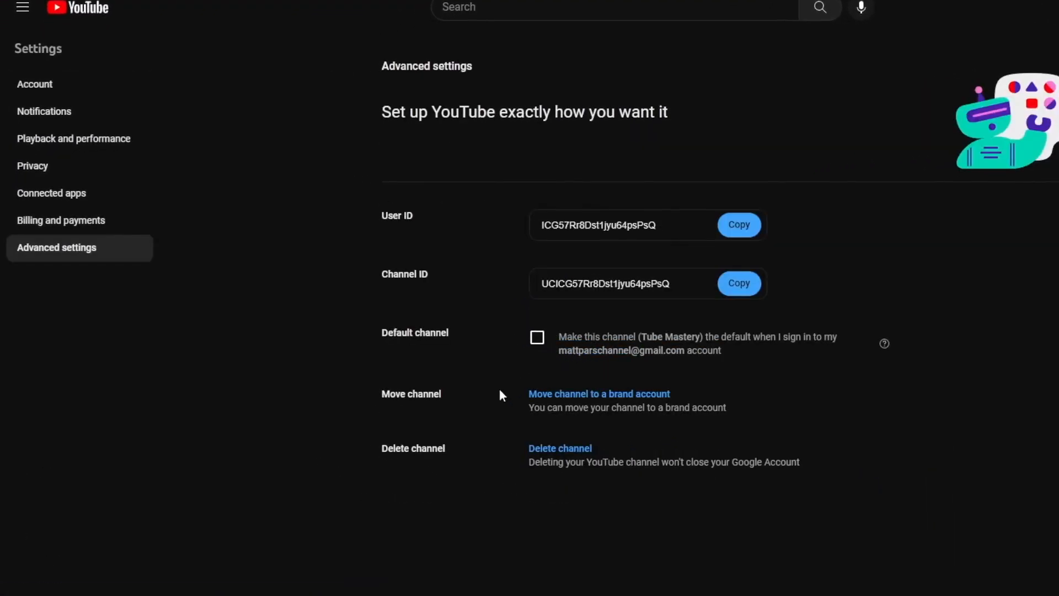
{"action": "left_click", "coordinate": [635, 400]}
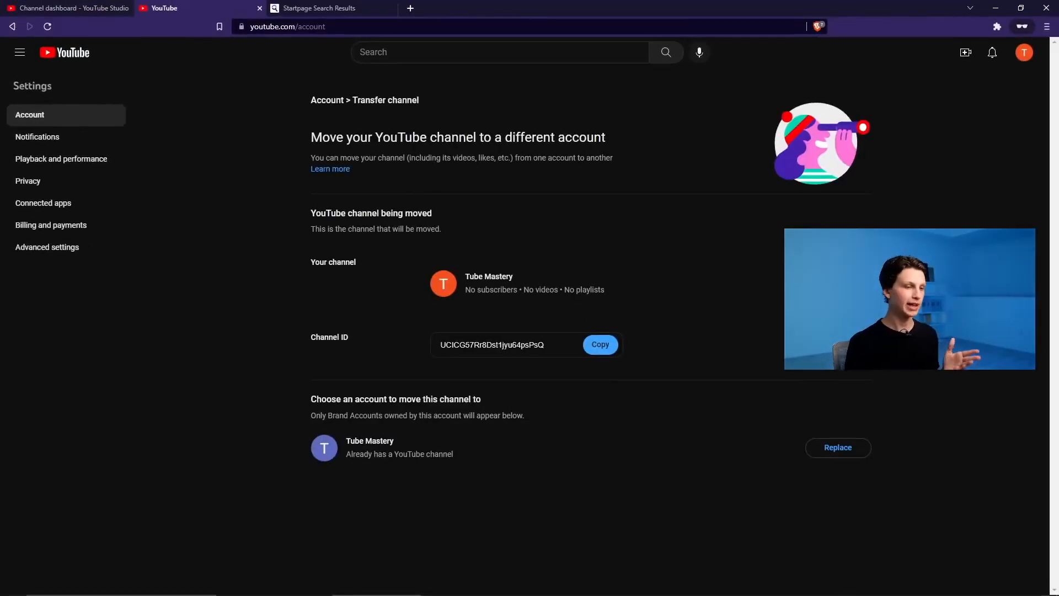
{"action": "left_click", "coordinate": [837, 447]}
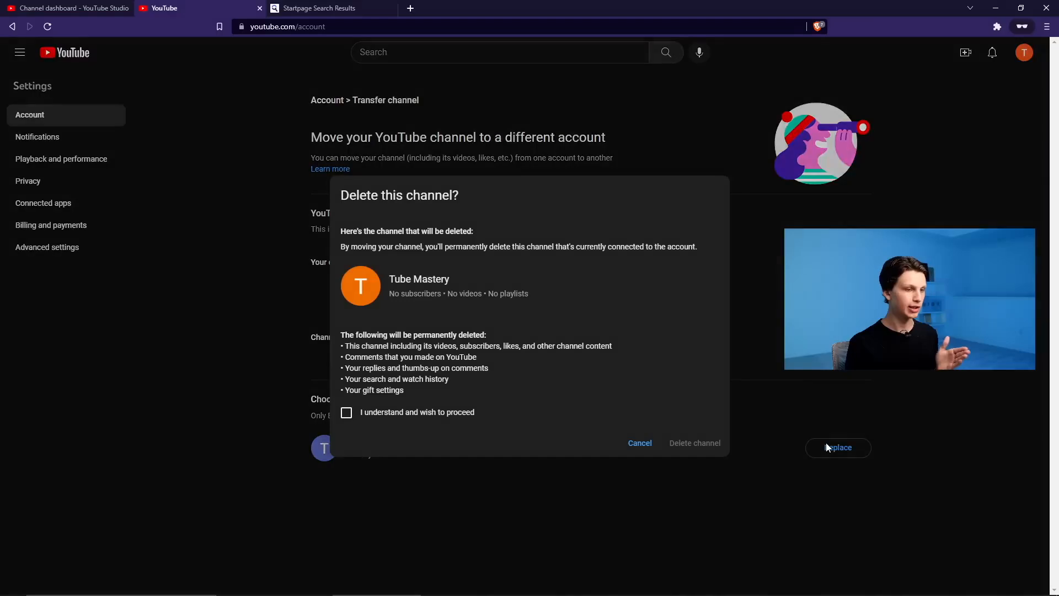
{"action": "left_click", "coordinate": [348, 414]}
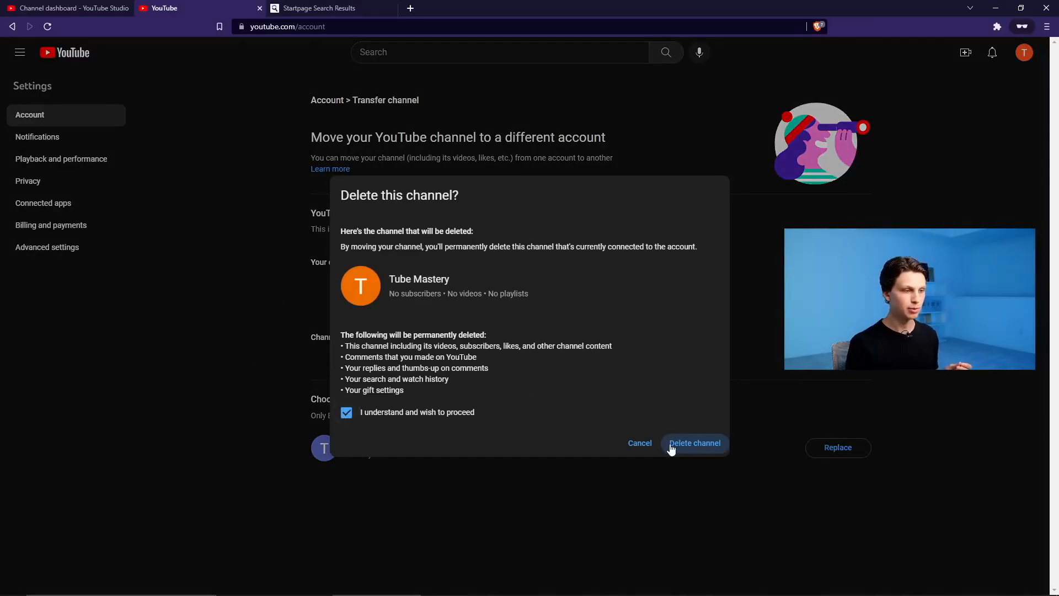
{"action": "left_click", "coordinate": [717, 443]}
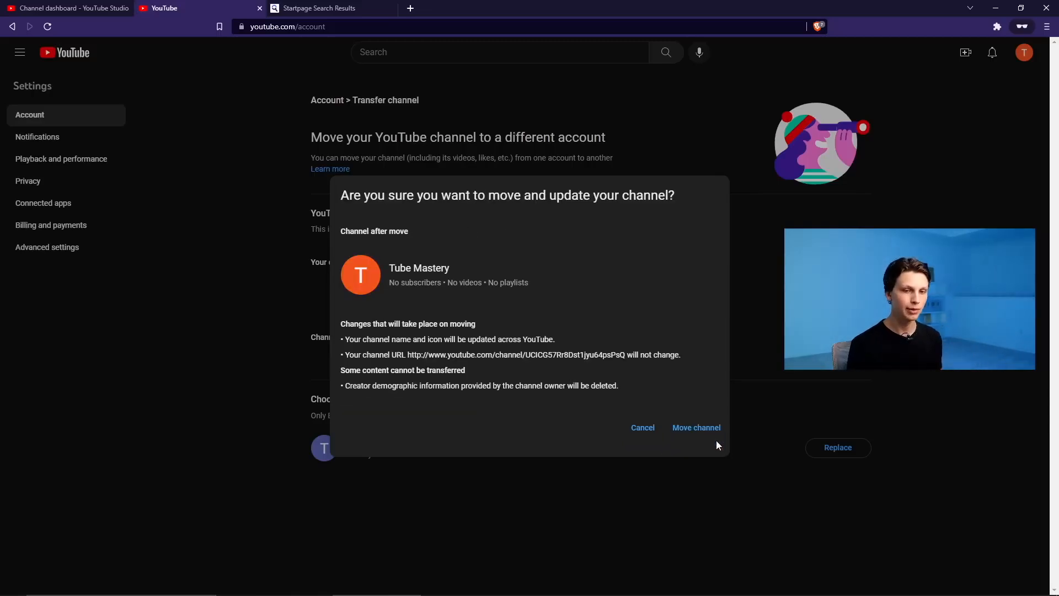
{"action": "left_click", "coordinate": [701, 436]}
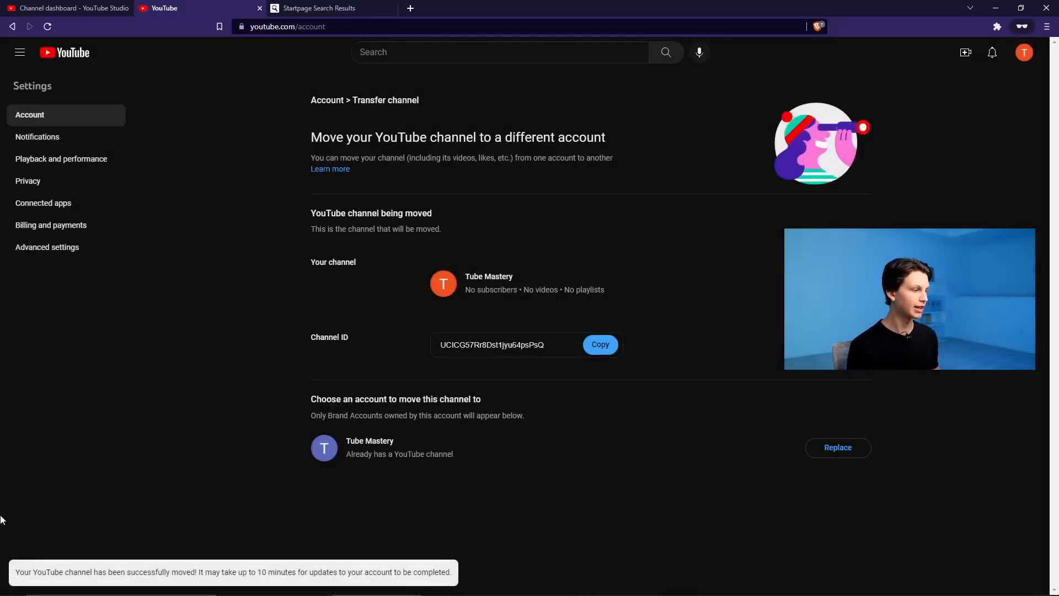
{"action": "left_click_drag", "start_coordinate": [16, 574], "coordinate": [127, 575]}
{"action": "left_click_drag", "start_coordinate": [232, 574], "coordinate": [355, 583]}
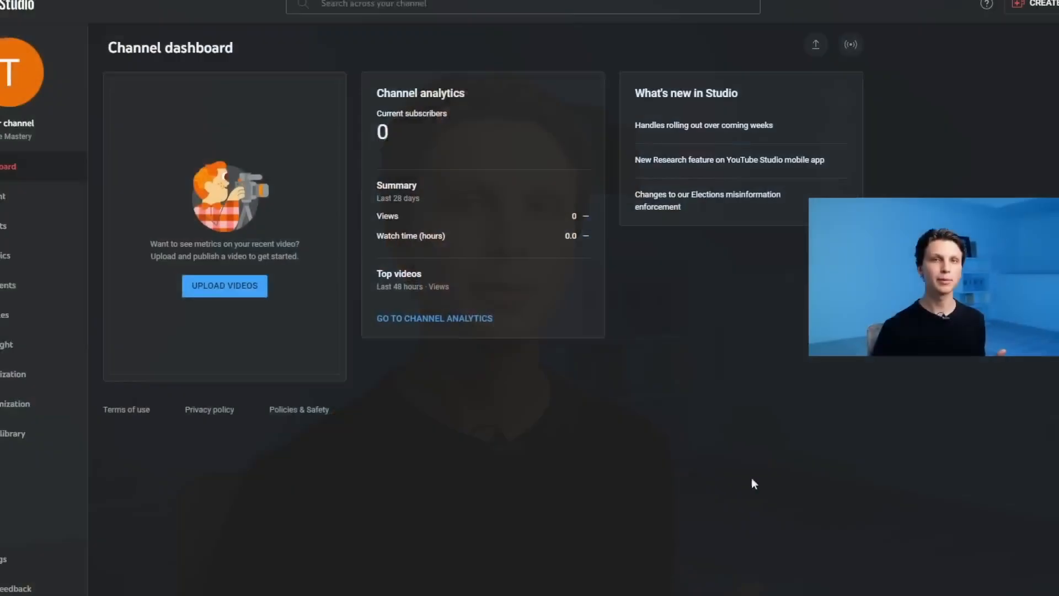
- Go to the Brand Account's permission management from Studio's Permissions settings to invite a new user
{"action": "left_click", "coordinate": [47, 552]}
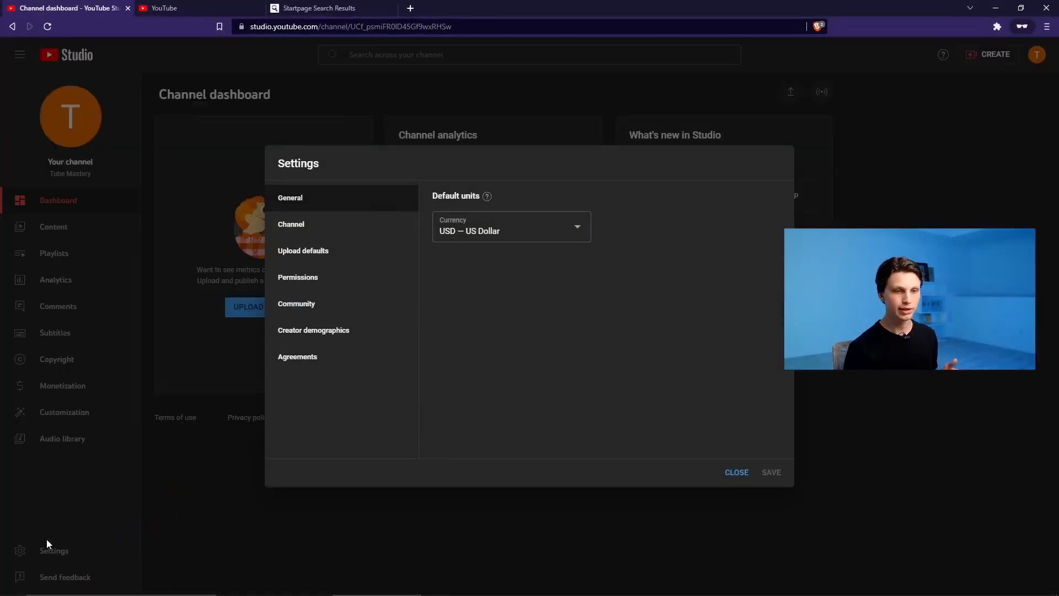
{"action": "left_click", "coordinate": [325, 281]}
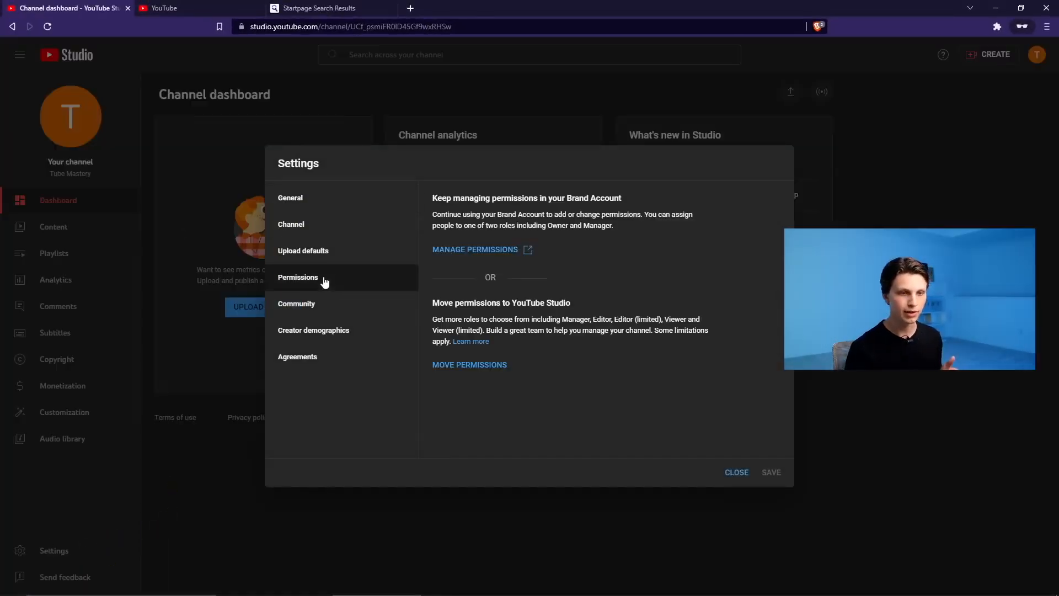
{"action": "left_click", "coordinate": [479, 251]}
{"action": "left_click", "coordinate": [357, 296]}
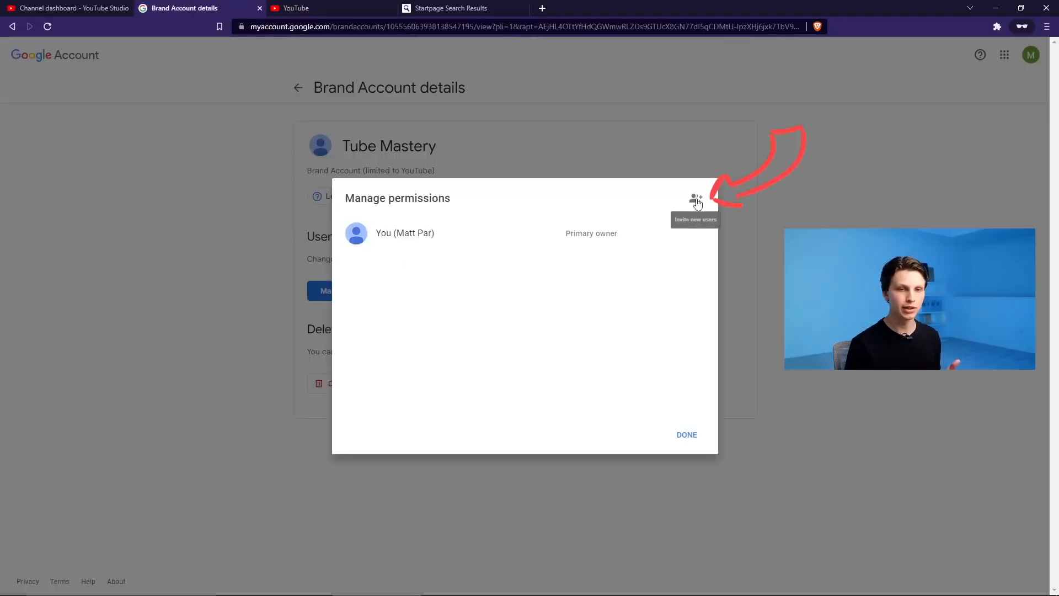
{"action": "left_click", "coordinate": [696, 199]}
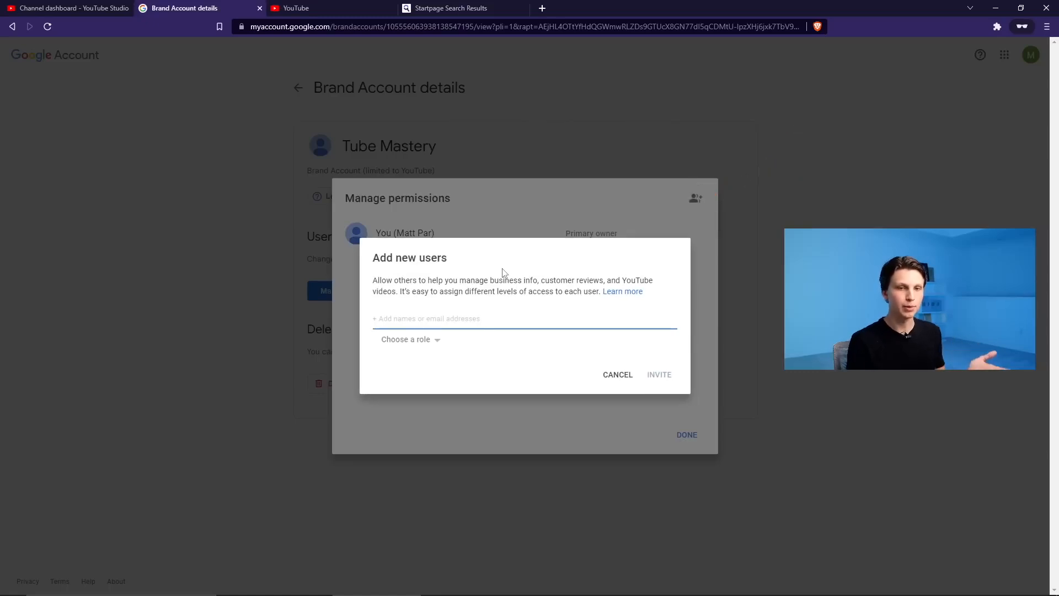
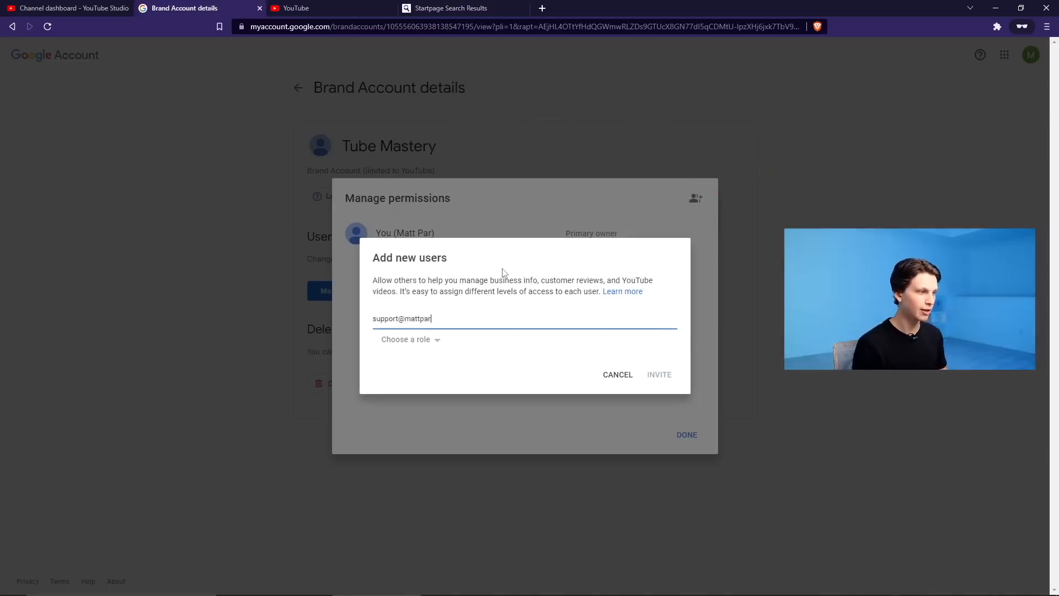
- Add the support e-mail address as an invitee with the Manager role
{"action": "left_click", "coordinate": [476, 345]}
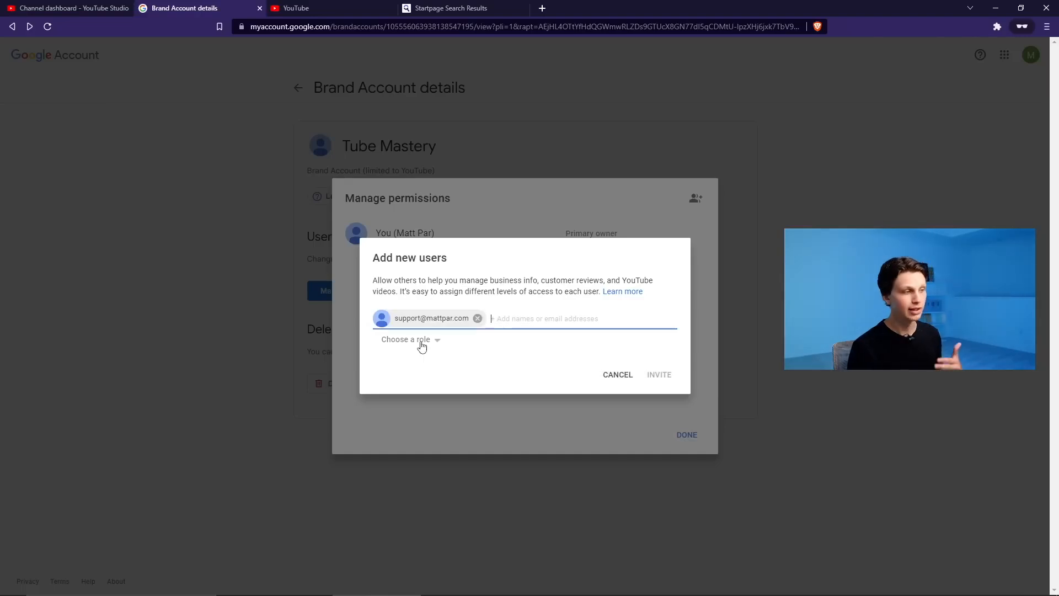
{"action": "left_click", "coordinate": [421, 341]}
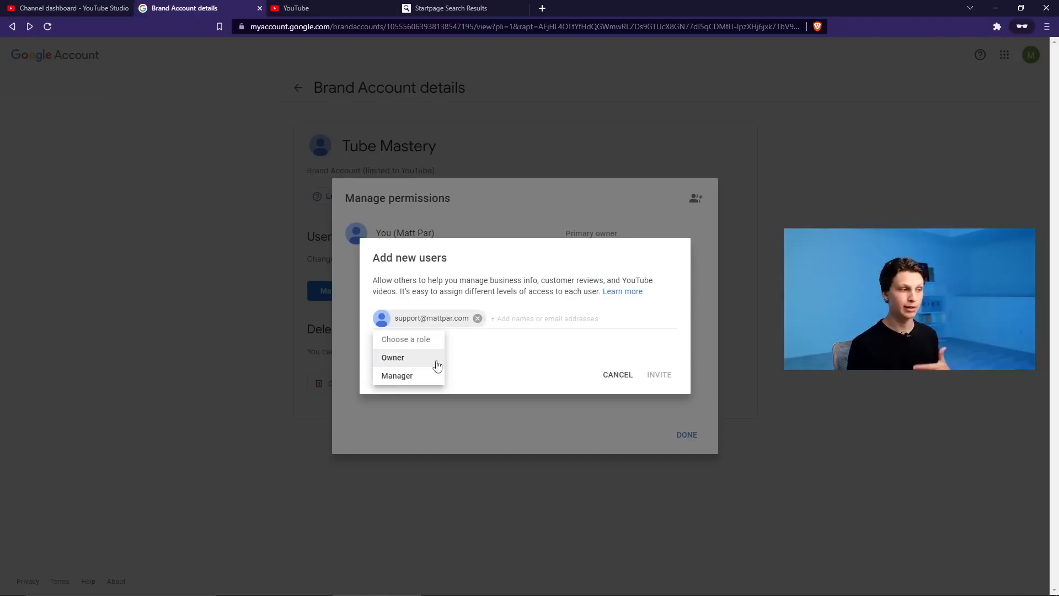
{"action": "left_click", "coordinate": [420, 375]}
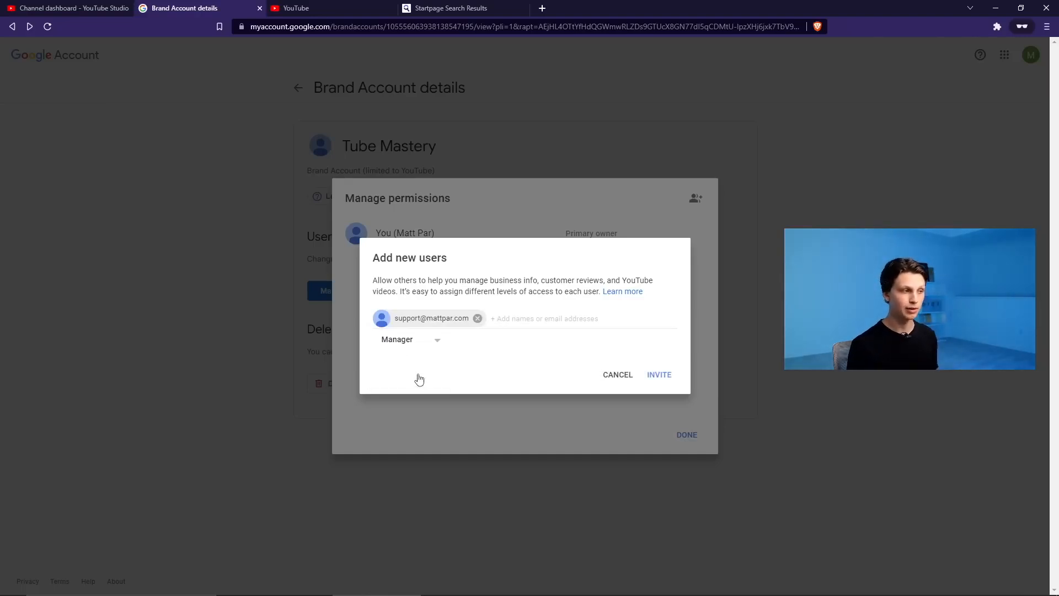
{"action": "left_click", "coordinate": [413, 346]}
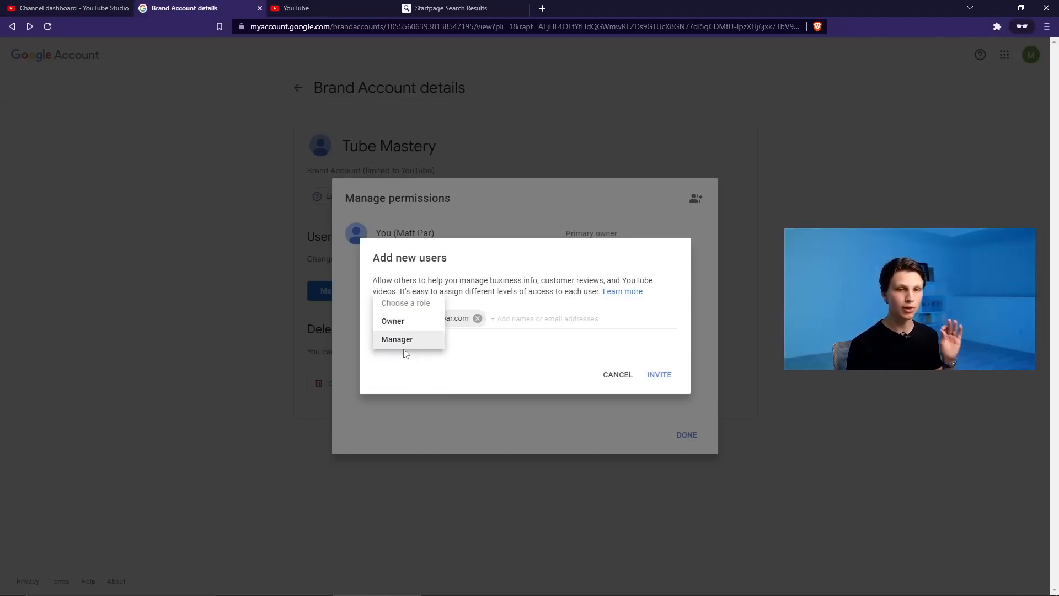
{"action": "left_click", "coordinate": [408, 341]}
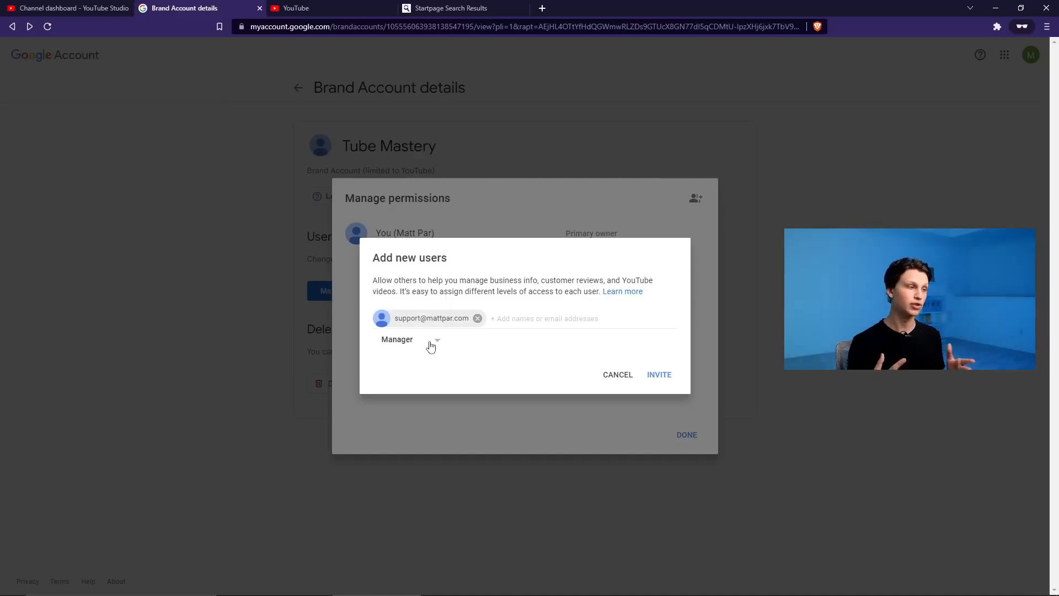